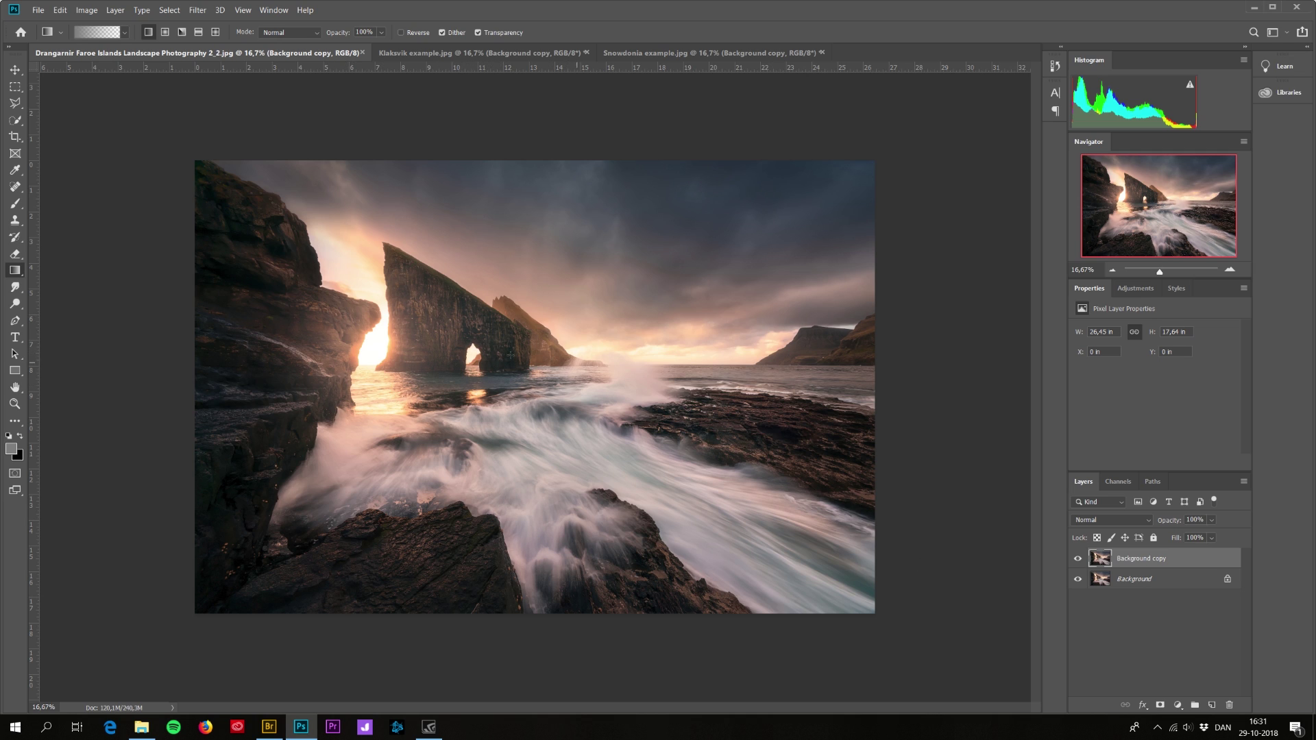
# Run Filter > Skylum Software > Luminar 2018 on the Faroe Islands background copy layer.
pyautogui.click(197, 9)
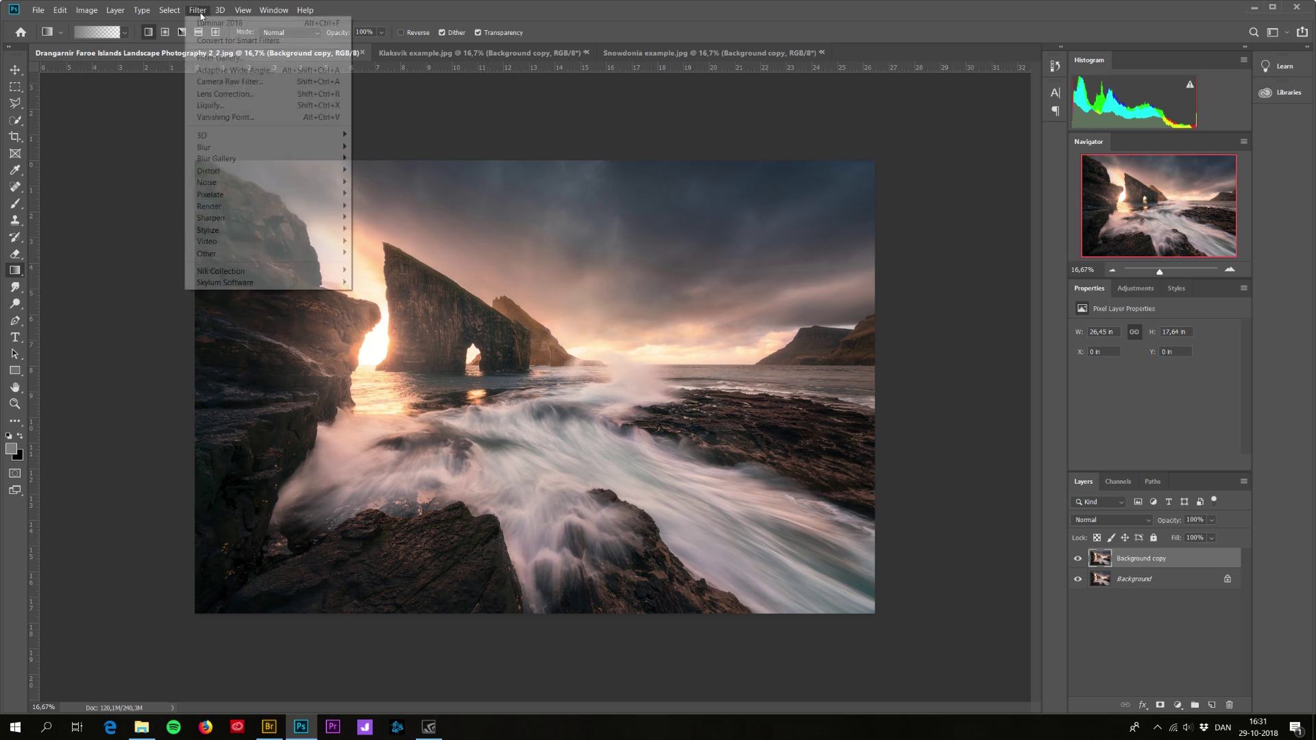
pyautogui.moveTo(229, 283)
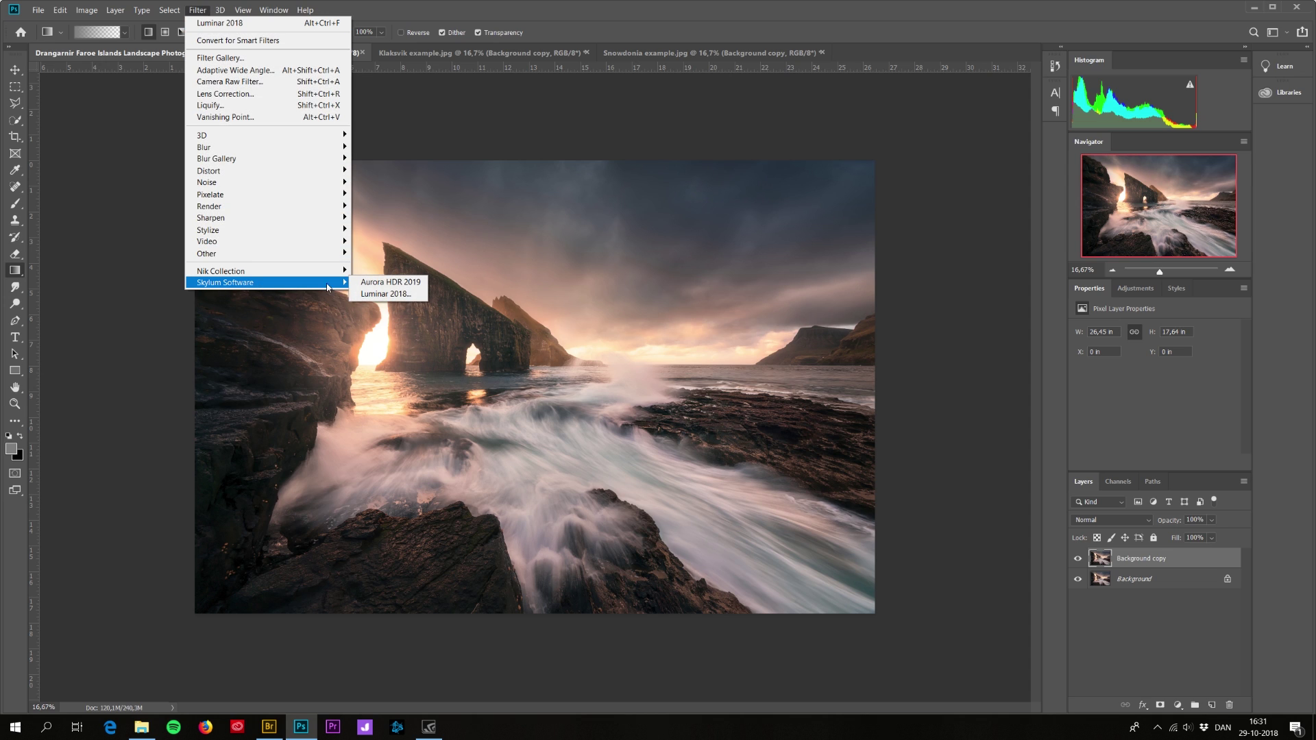
pyautogui.click(388, 294)
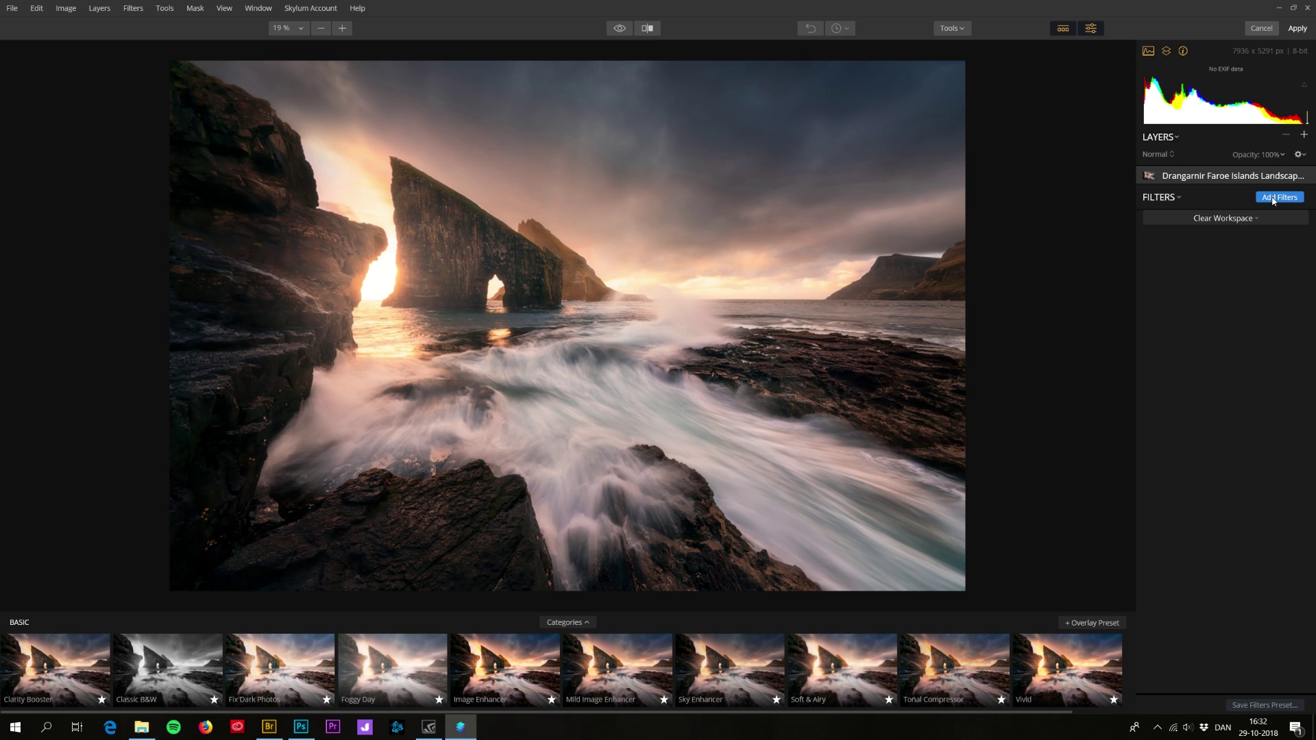
# Add the Sunrays filter from the Luminar filters catalogue.
pyautogui.click(1273, 199)
pyautogui.scroll(-4, 1039, 541)
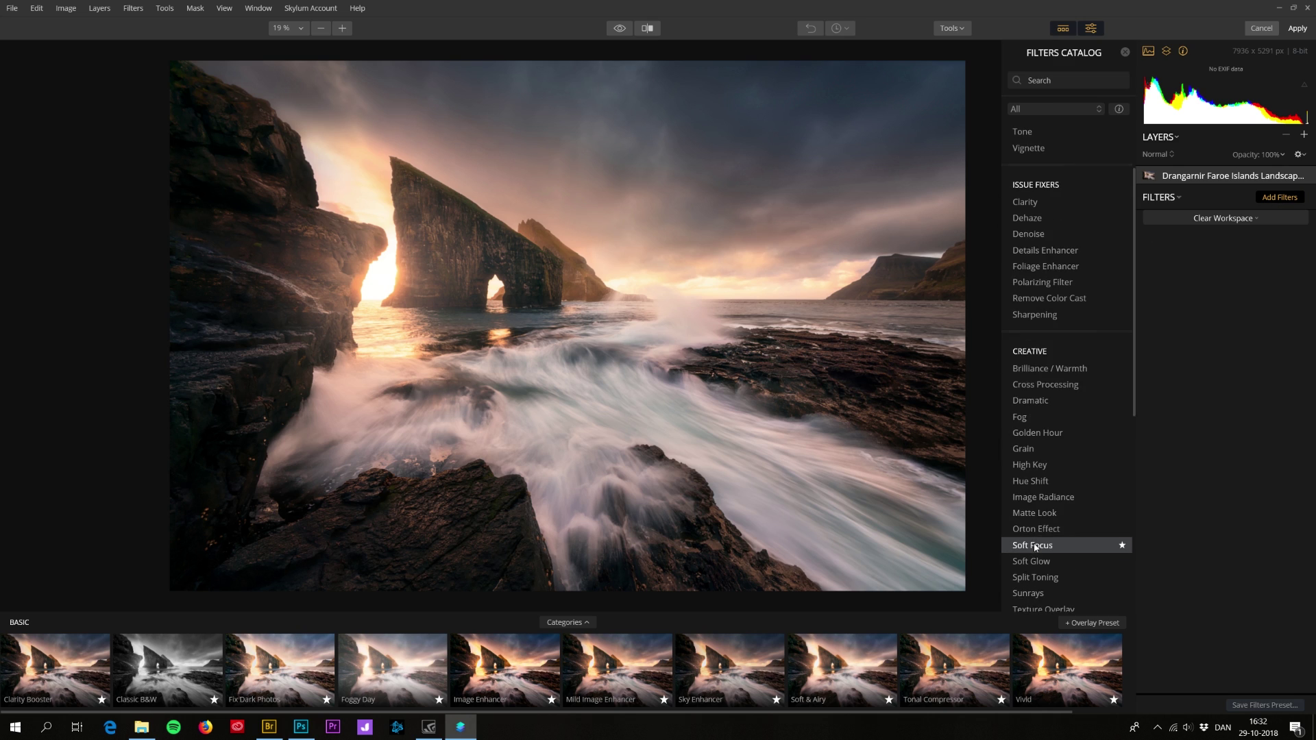
pyautogui.click(1032, 563)
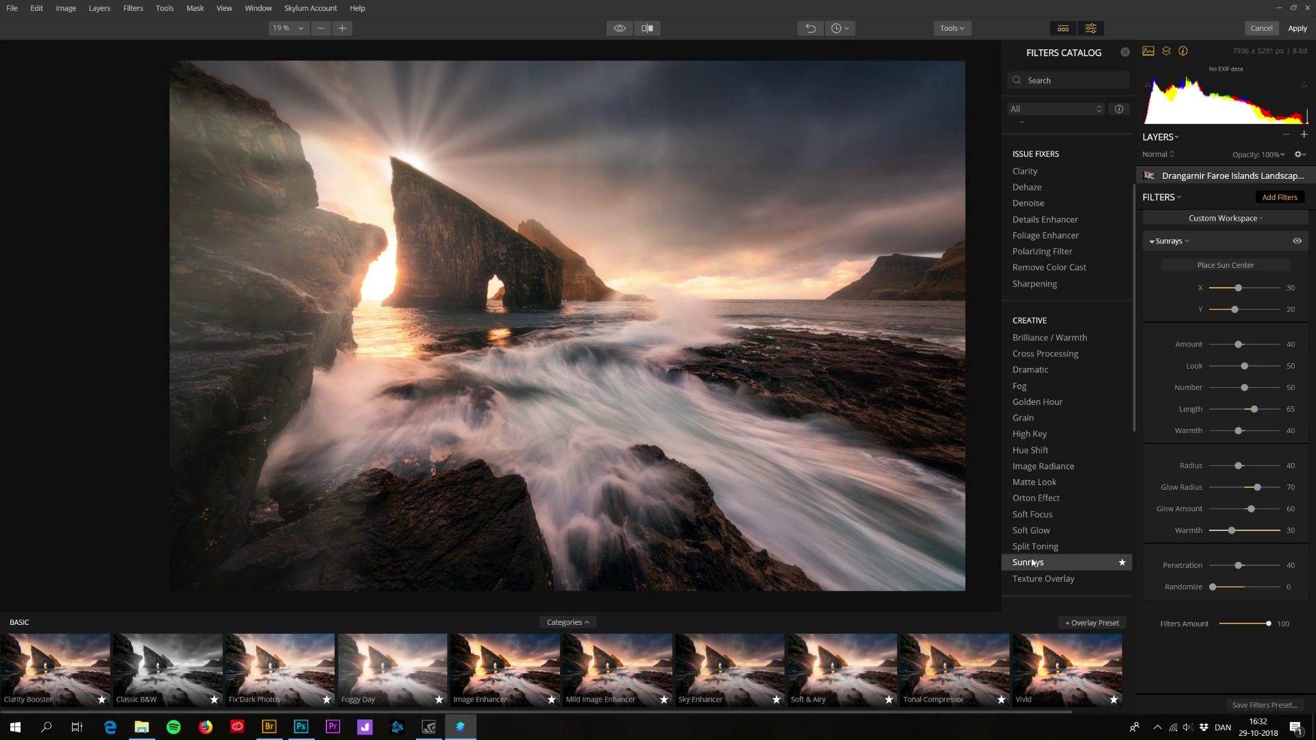
# Place the sun centre in the bright gap beside the left cliff (X 32, Y 41).
pyautogui.click(1232, 267)
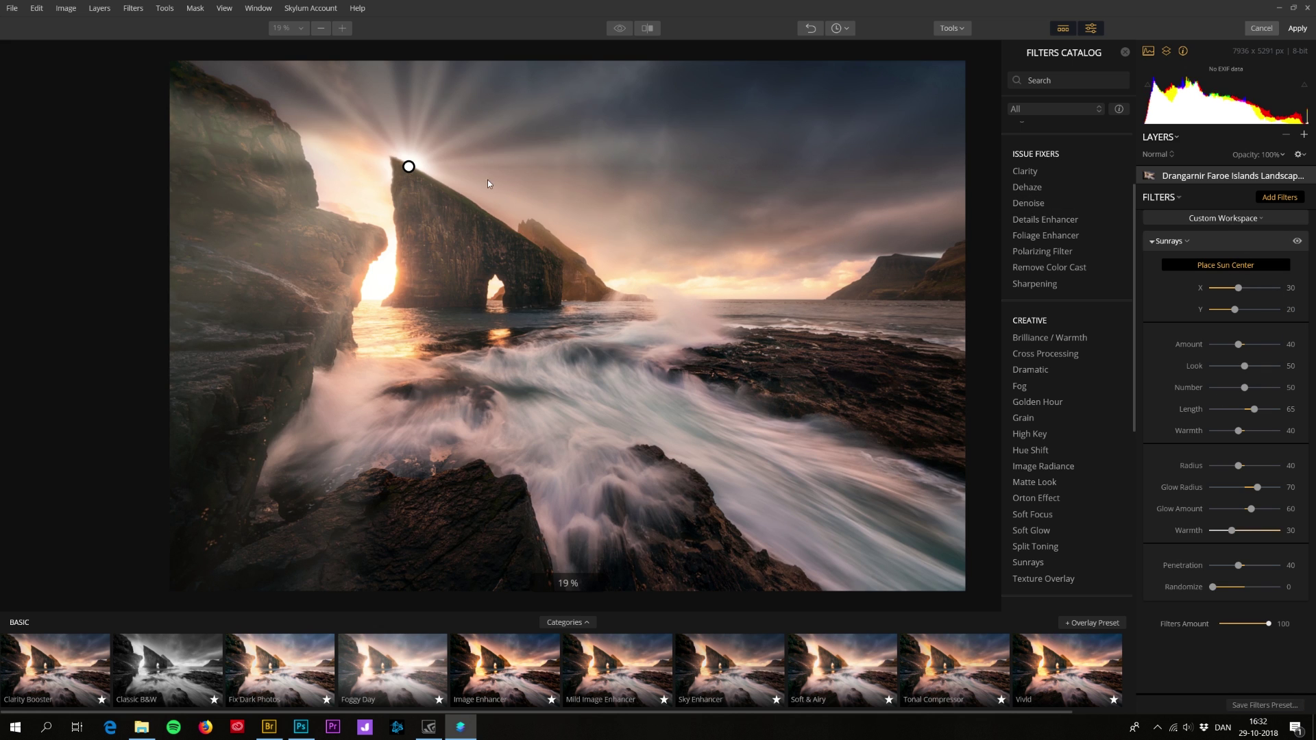
pyautogui.moveTo(412, 167)
pyautogui.mouseDown()
pyautogui.moveTo(483, 137)
pyautogui.moveTo(652, 156)
pyautogui.moveTo(685, 226)
pyautogui.moveTo(815, 284)
pyautogui.moveTo(852, 249)
pyautogui.moveTo(908, 249)
pyautogui.moveTo(935, 274)
pyautogui.moveTo(899, 267)
pyautogui.moveTo(881, 284)
pyautogui.moveTo(912, 258)
pyautogui.moveTo(875, 259)
pyautogui.moveTo(890, 267)
pyautogui.moveTo(491, 141)
pyautogui.moveTo(315, 167)
pyautogui.moveTo(360, 209)
pyautogui.moveTo(355, 185)
pyautogui.moveTo(588, 130)
pyautogui.moveTo(747, 150)
pyautogui.moveTo(764, 126)
pyautogui.moveTo(773, 151)
pyautogui.moveTo(743, 153)
pyautogui.moveTo(764, 137)
pyautogui.moveTo(793, 241)
pyautogui.moveTo(761, 188)
pyautogui.moveTo(832, 224)
pyautogui.moveTo(752, 170)
pyautogui.mouseUp()
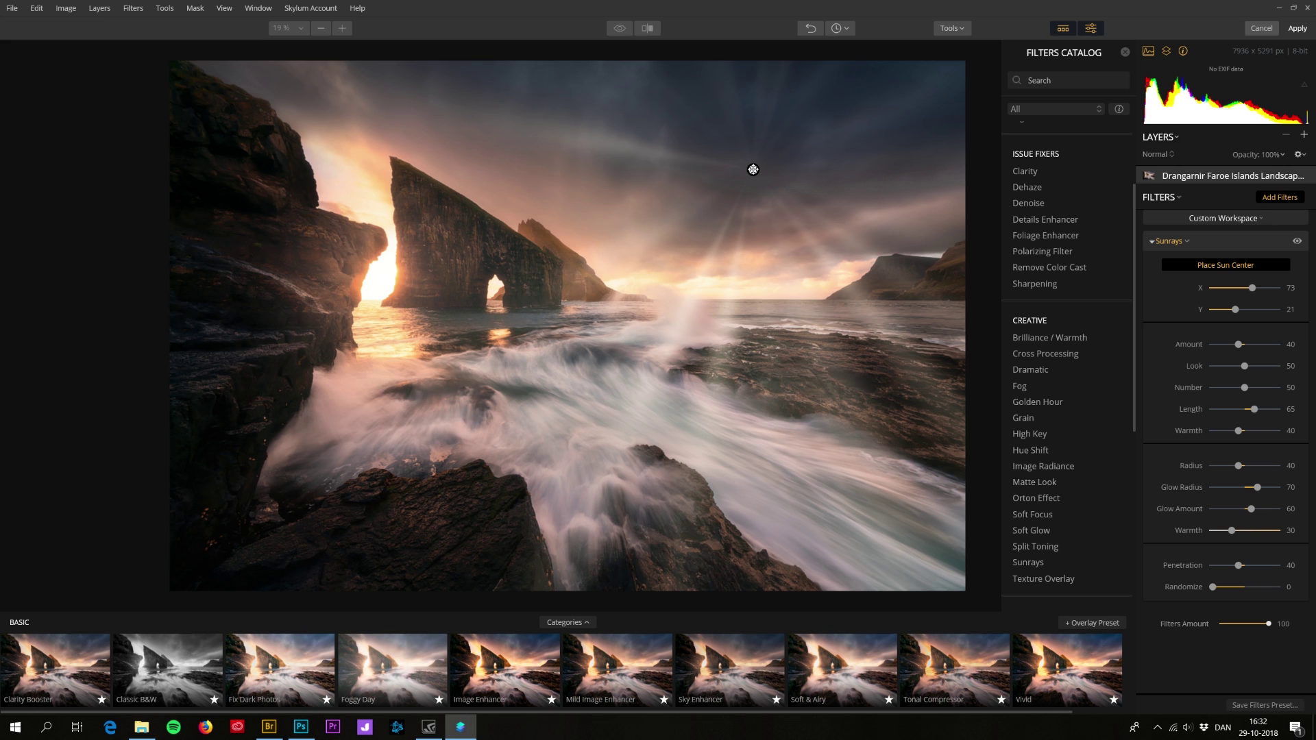
pyautogui.moveTo(753, 169); pyautogui.dragTo(422, 276)
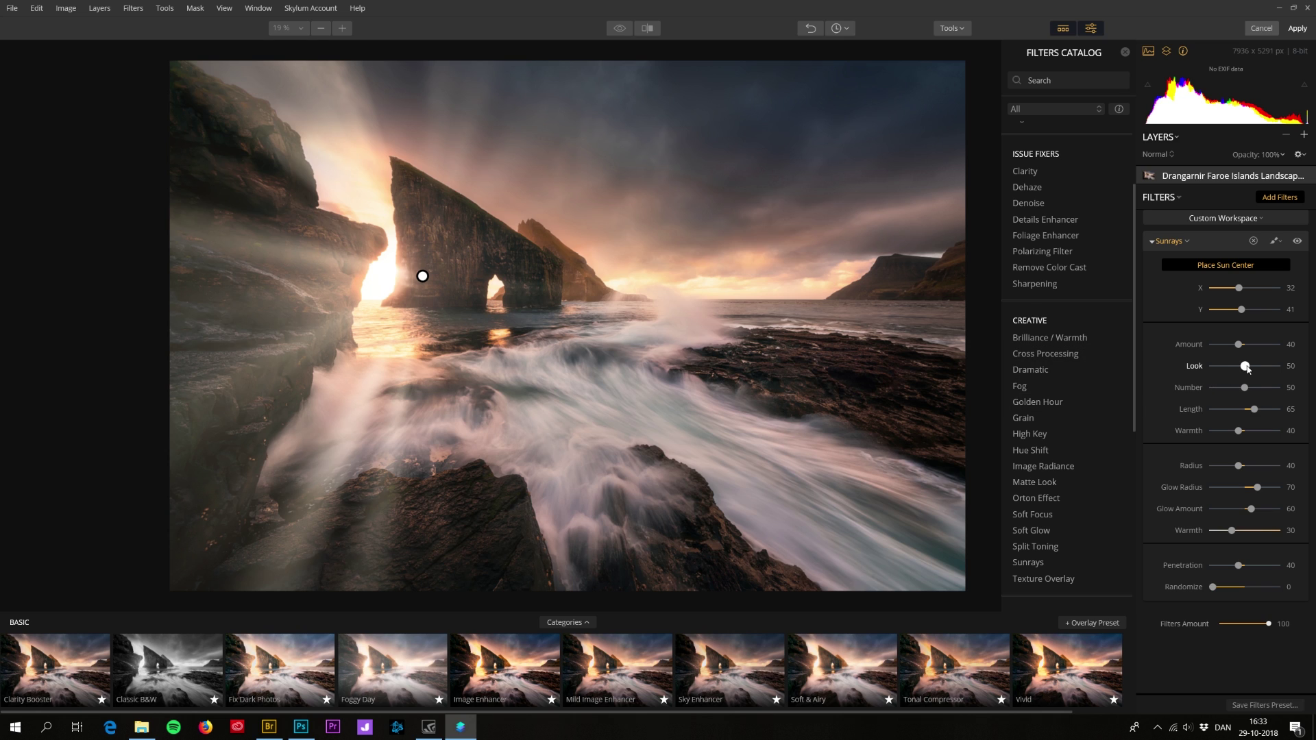
# Set Sunrays Amount 79, Look 75, Number 30, Length 41, and warm the rays slightly.
pyautogui.moveTo(1245, 367); pyautogui.dragTo(1253, 367)
pyautogui.moveTo(1239, 345); pyautogui.dragTo(1243, 345)
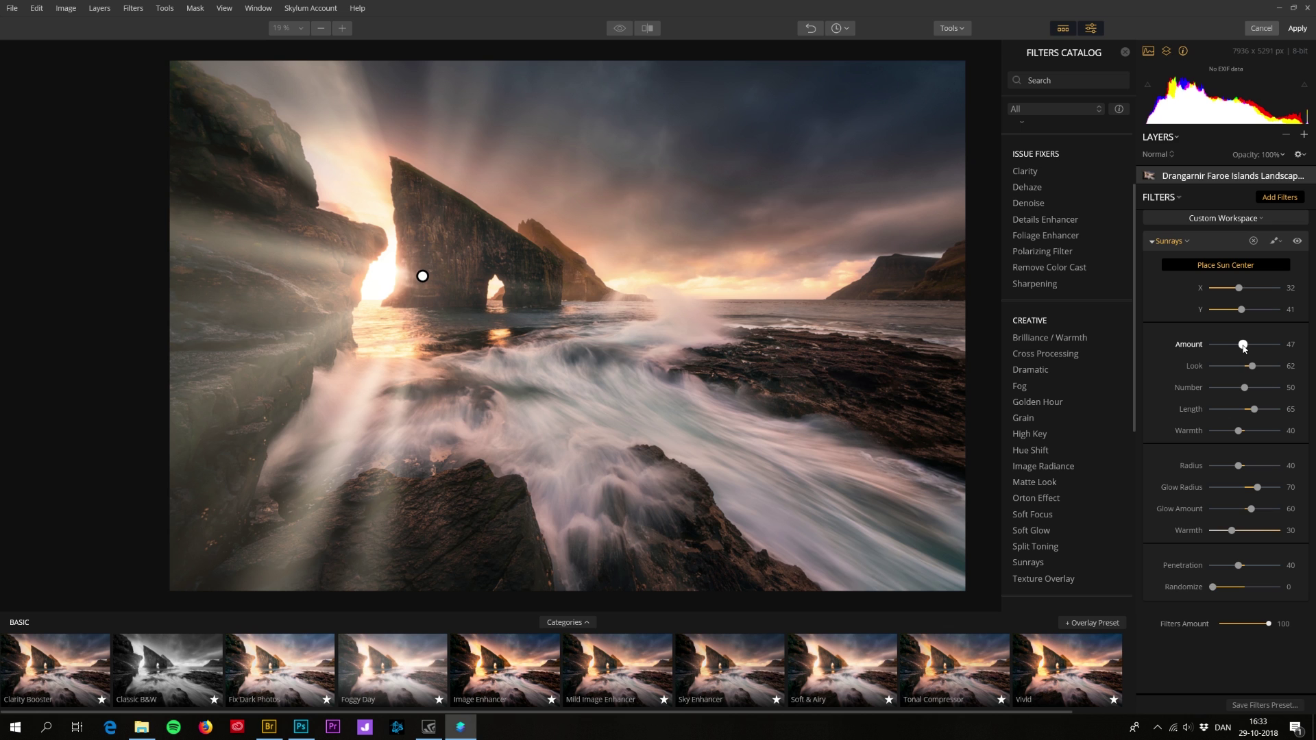
pyautogui.moveTo(1244, 348); pyautogui.dragTo(1265, 348)
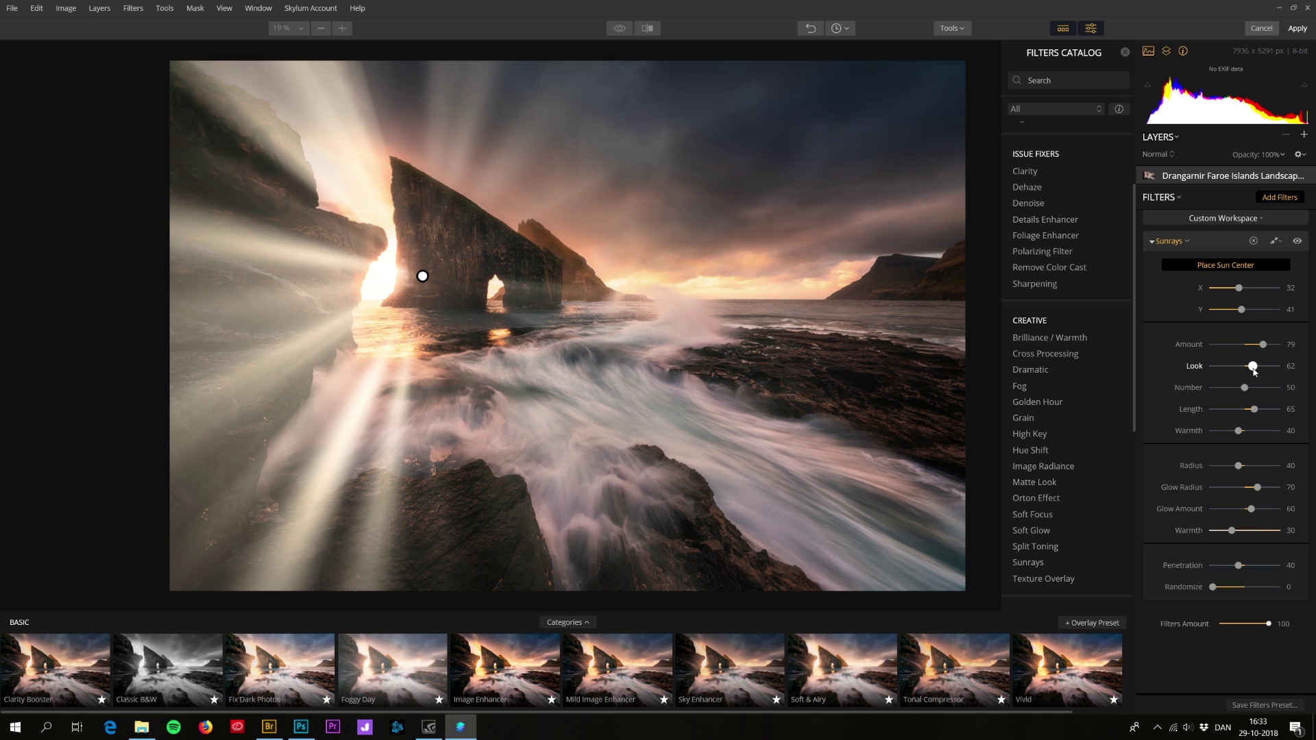
pyautogui.moveTo(1254, 371)
pyautogui.mouseDown()
pyautogui.moveTo(1267, 371)
pyautogui.moveTo(1252, 388)
pyautogui.moveTo(1263, 388)
pyautogui.moveTo(1212, 394)
pyautogui.moveTo(1241, 388)
pyautogui.mouseUp()
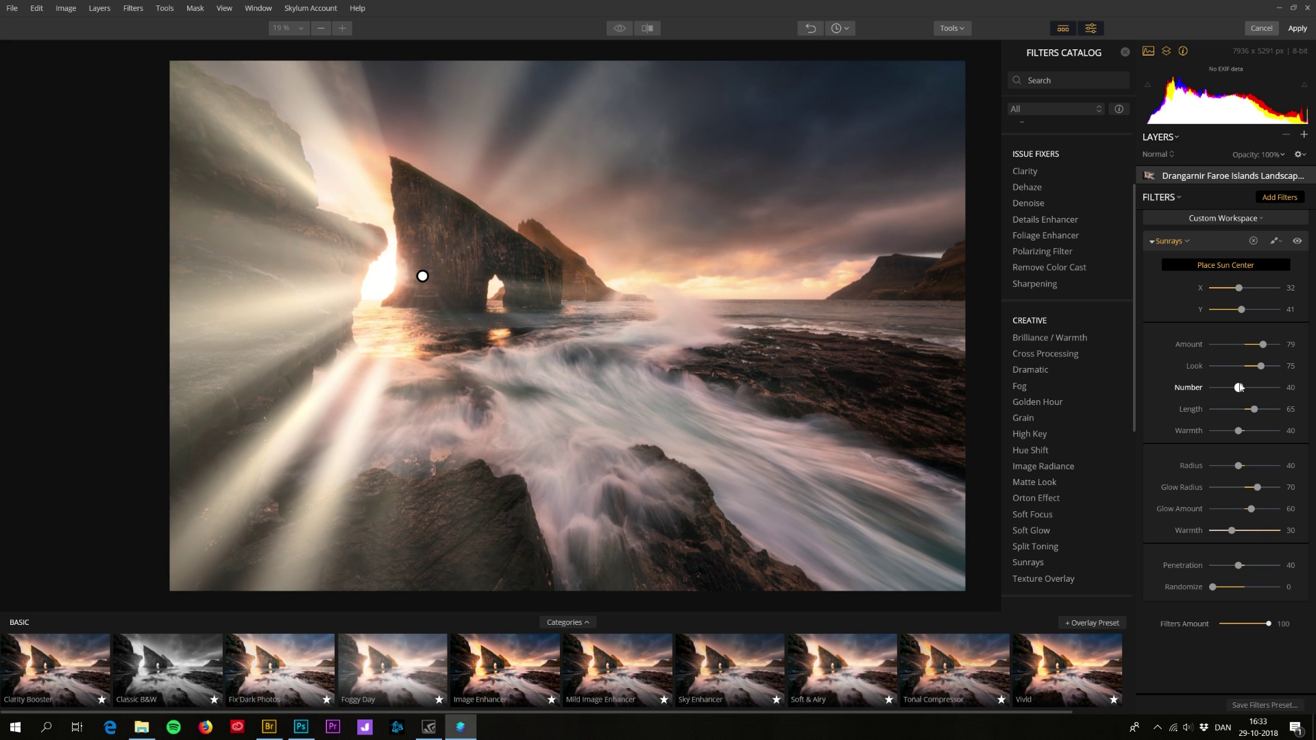
pyautogui.moveTo(1241, 388); pyautogui.dragTo(1234, 389)
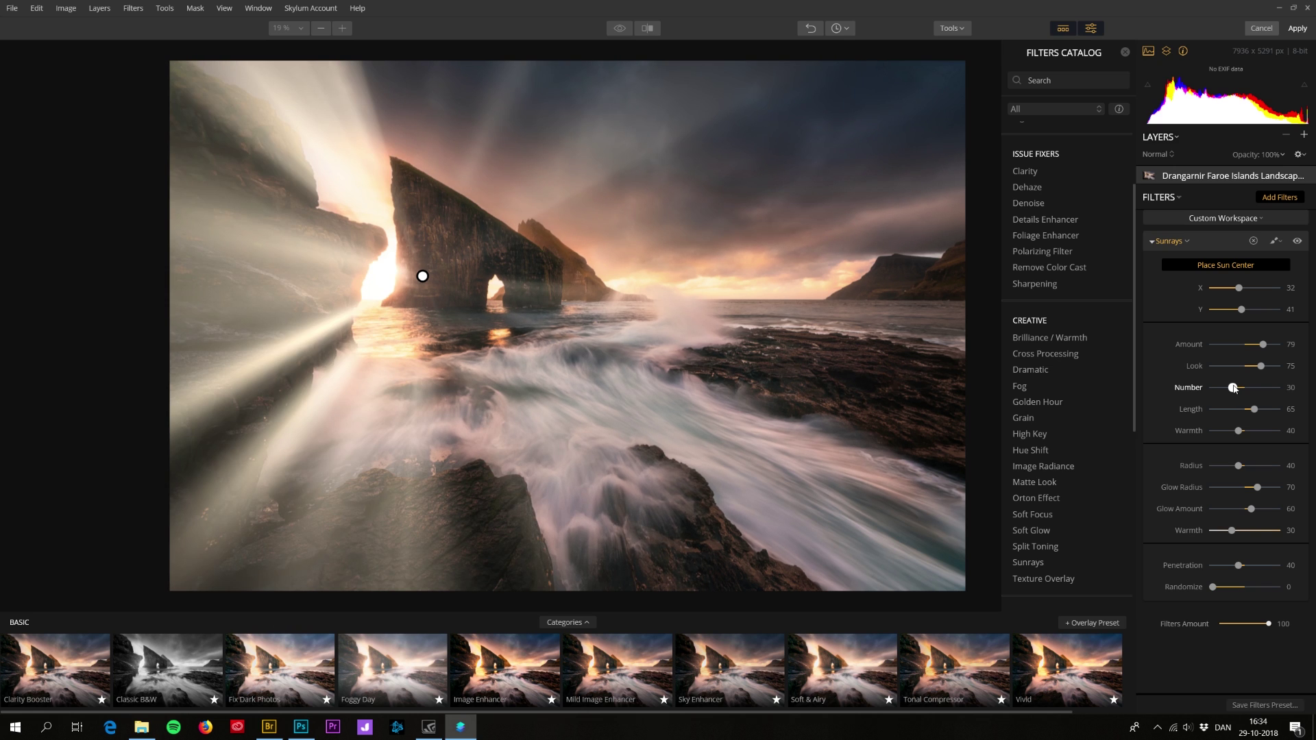
pyautogui.moveTo(1254, 409)
pyautogui.mouseDown()
pyautogui.moveTo(1268, 409)
pyautogui.moveTo(1229, 409)
pyautogui.moveTo(1240, 407)
pyautogui.mouseUp()
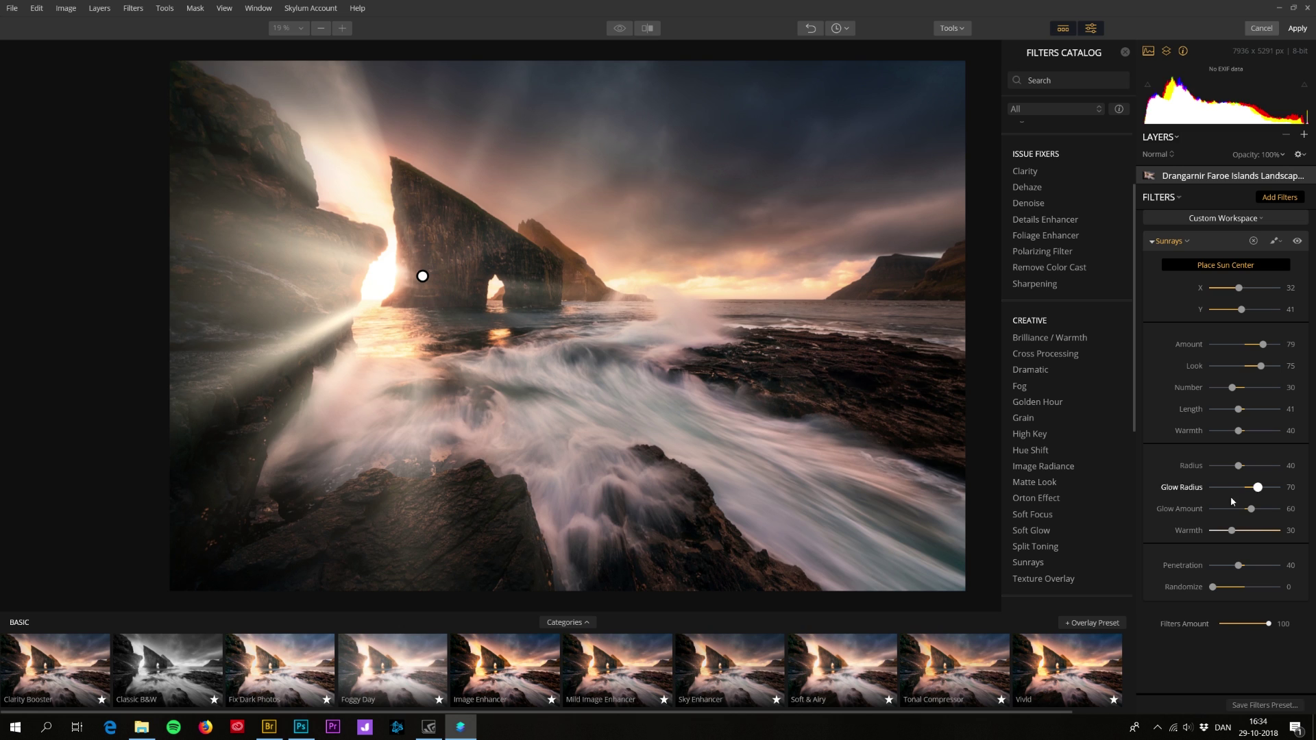
pyautogui.moveTo(1239, 430)
pyautogui.mouseDown()
pyautogui.moveTo(1260, 430)
pyautogui.moveTo(1243, 430)
pyautogui.mouseUp()
# Reset Warmth, then set Warmth 42, Radius 47, Glow Radius 54 and Penetration 11.
pyautogui.doubleClick(1244, 430)
pyautogui.moveTo(1241, 432); pyautogui.dragTo(1242, 432)
pyautogui.moveTo(1243, 468)
pyautogui.mouseDown()
pyautogui.moveTo(1263, 468)
pyautogui.moveTo(1237, 467)
pyautogui.moveTo(1249, 467)
pyautogui.moveTo(1245, 488)
pyautogui.moveTo(1229, 488)
pyautogui.moveTo(1247, 488)
pyautogui.mouseUp()
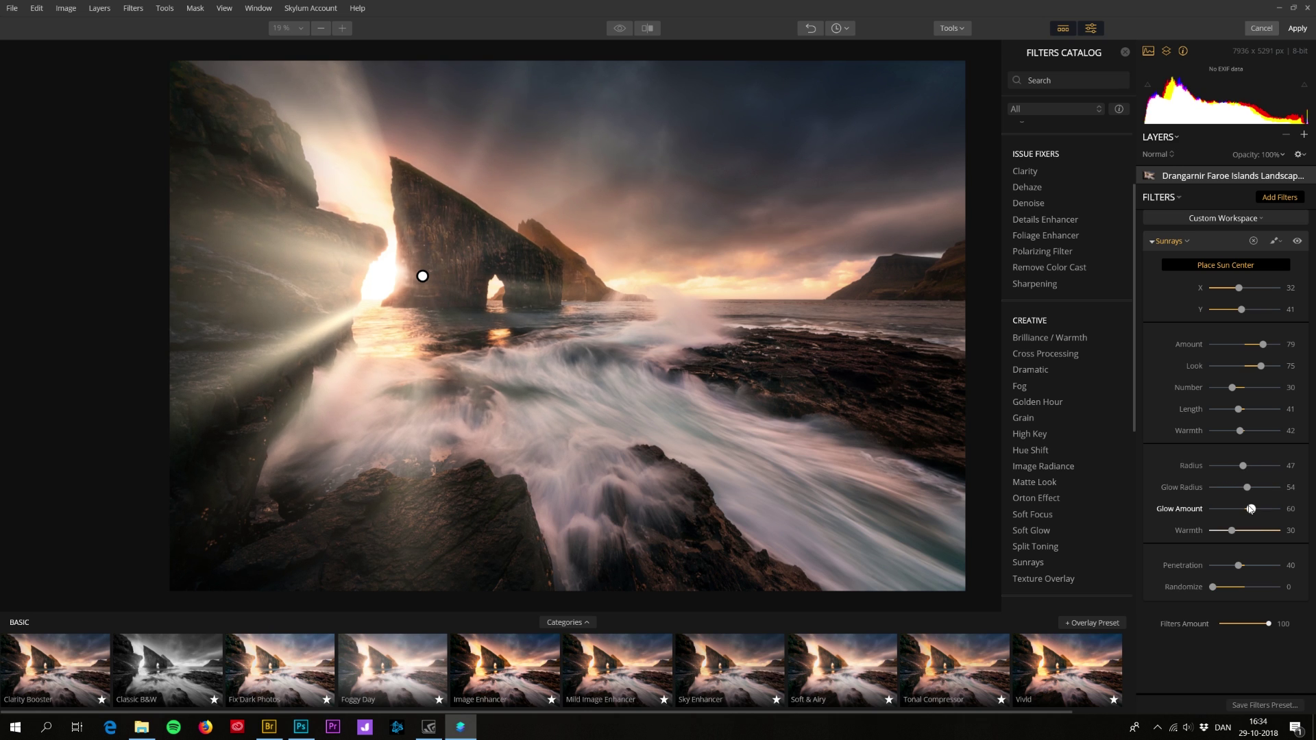
pyautogui.moveTo(1240, 565)
pyautogui.mouseDown()
pyautogui.moveTo(1254, 566)
pyautogui.moveTo(1220, 566)
pyautogui.mouseUp()
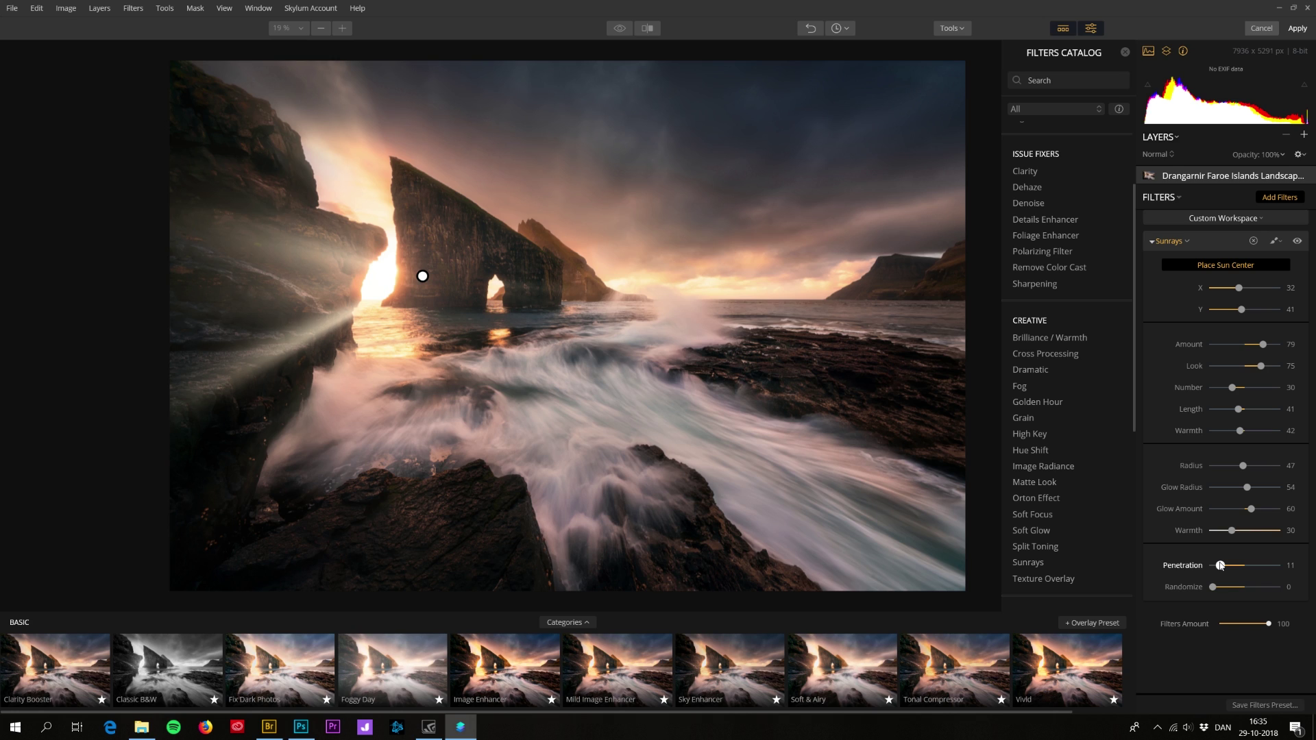
# Settle Sunrays Penetration at 29 and add Randomize 7.
pyautogui.moveTo(1220, 566); pyautogui.dragTo(1250, 566)
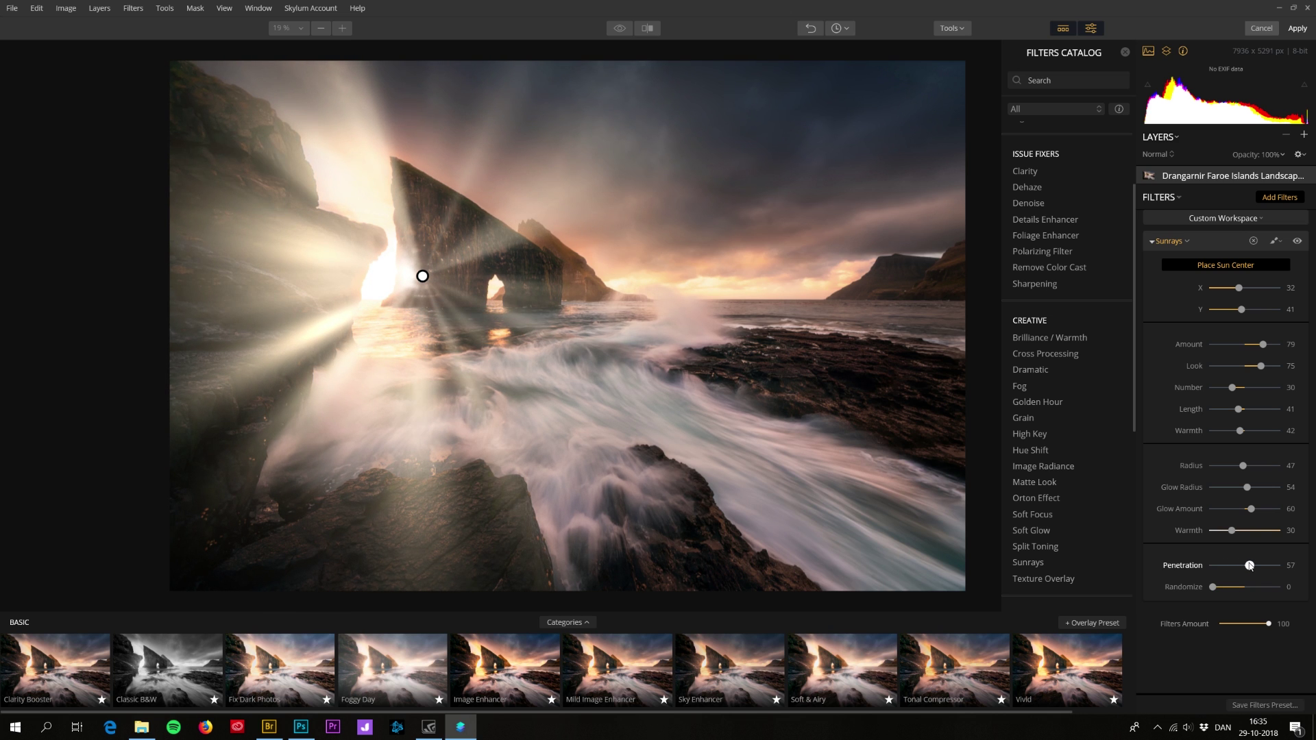
pyautogui.moveTo(1250, 566); pyautogui.dragTo(1251, 566)
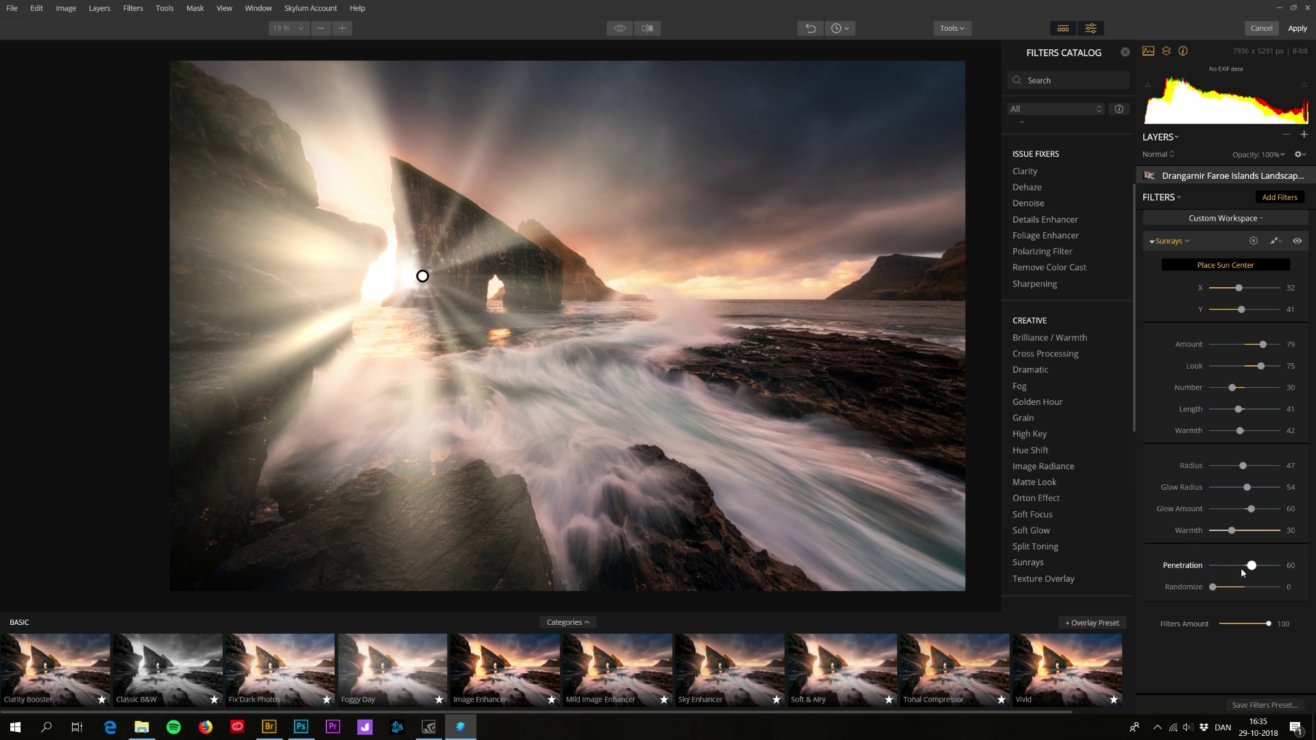
pyautogui.moveTo(1253, 569); pyautogui.dragTo(1242, 567)
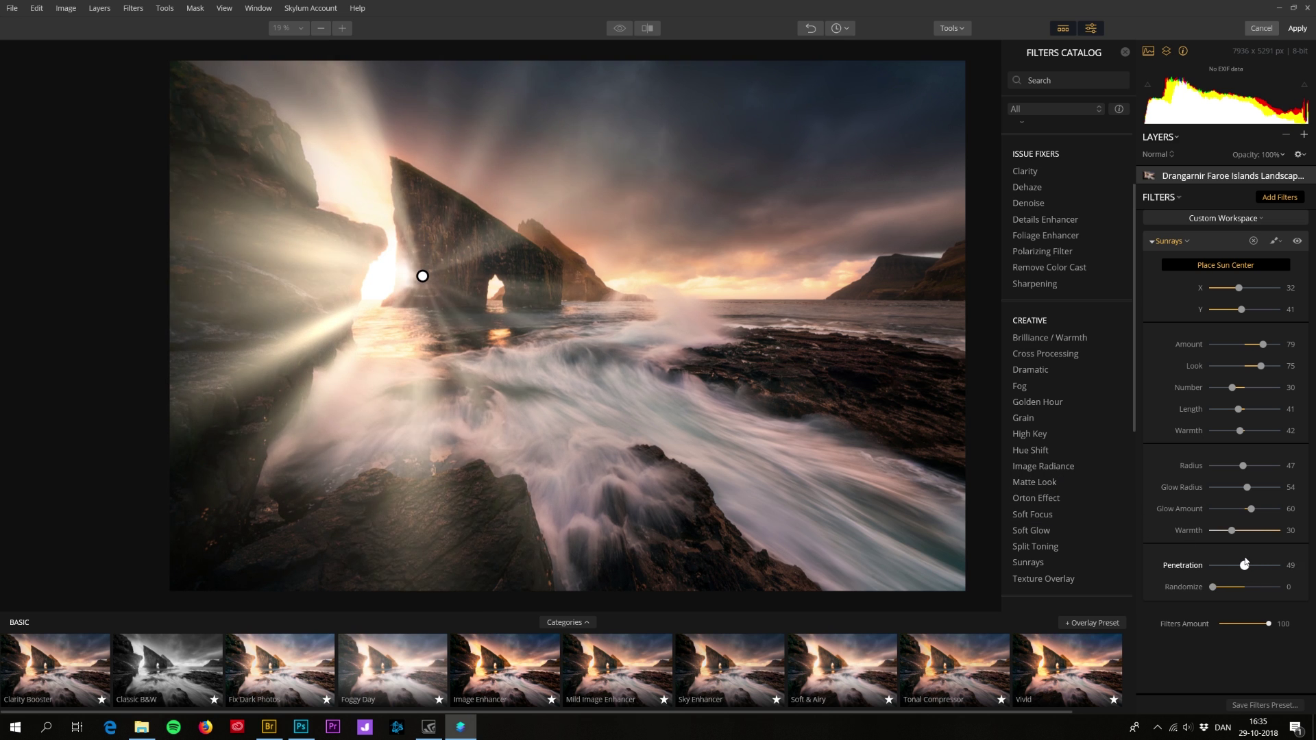
pyautogui.moveTo(1242, 563); pyautogui.dragTo(1234, 561)
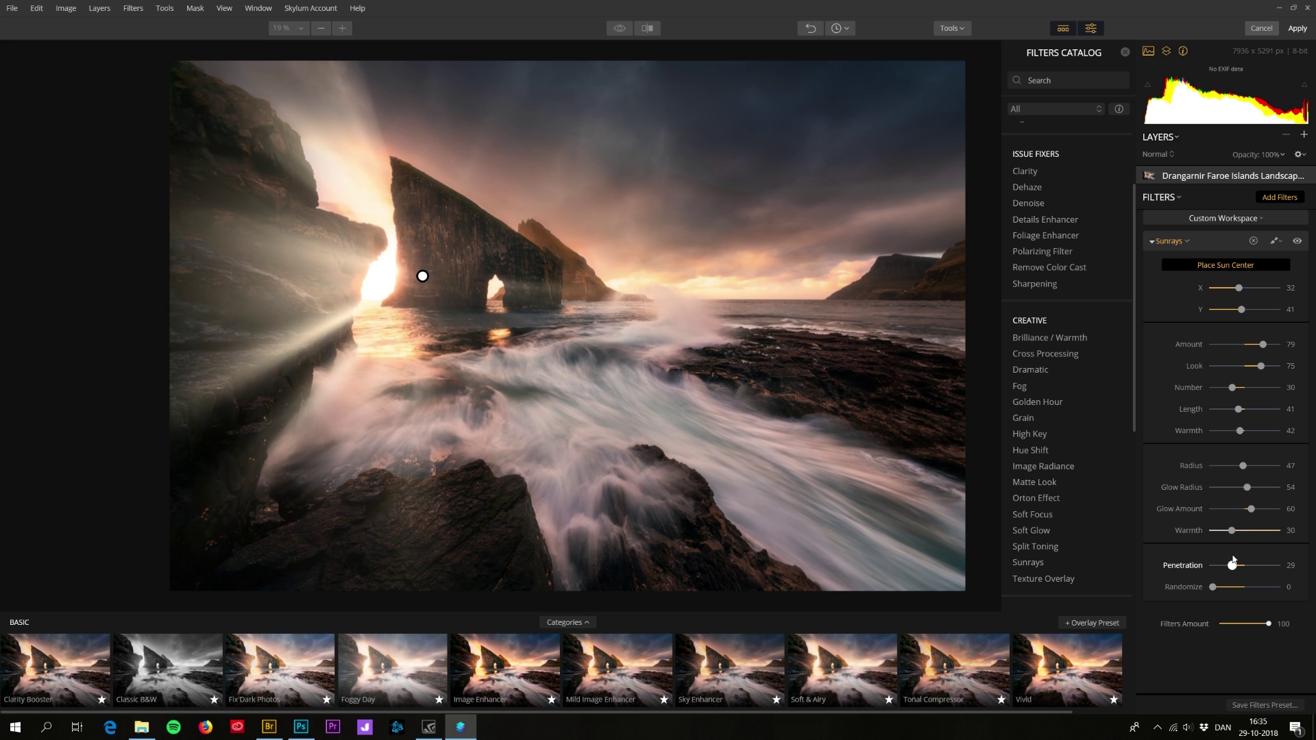
pyautogui.moveTo(1212, 587)
pyautogui.mouseDown()
pyautogui.moveTo(1233, 588)
pyautogui.moveTo(1219, 574)
pyautogui.mouseUp()
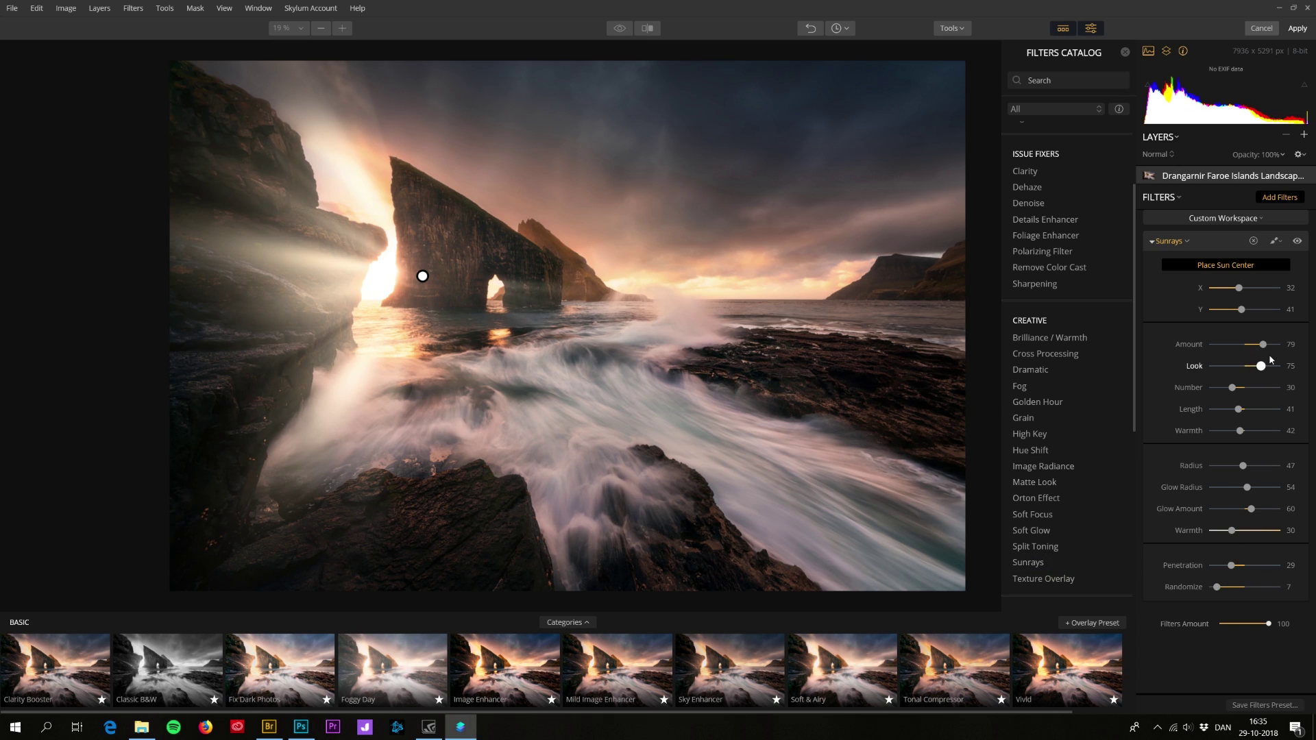
# Raise Amount to 87 and Length to 50, then apply the result to Photoshop.
pyautogui.moveTo(1265, 345)
pyautogui.mouseDown()
pyautogui.moveTo(1266, 366)
pyautogui.moveTo(1280, 366)
pyautogui.mouseUp()
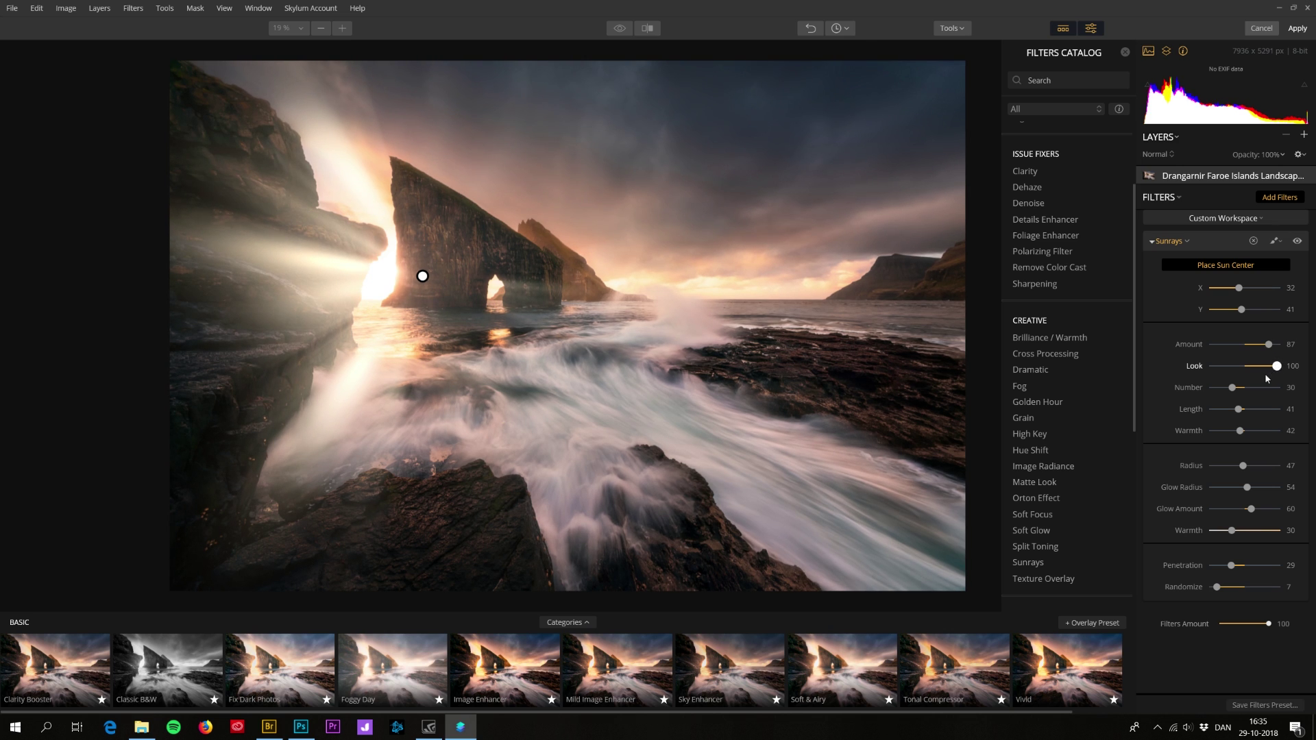
pyautogui.moveTo(1239, 412); pyautogui.dragTo(1245, 412)
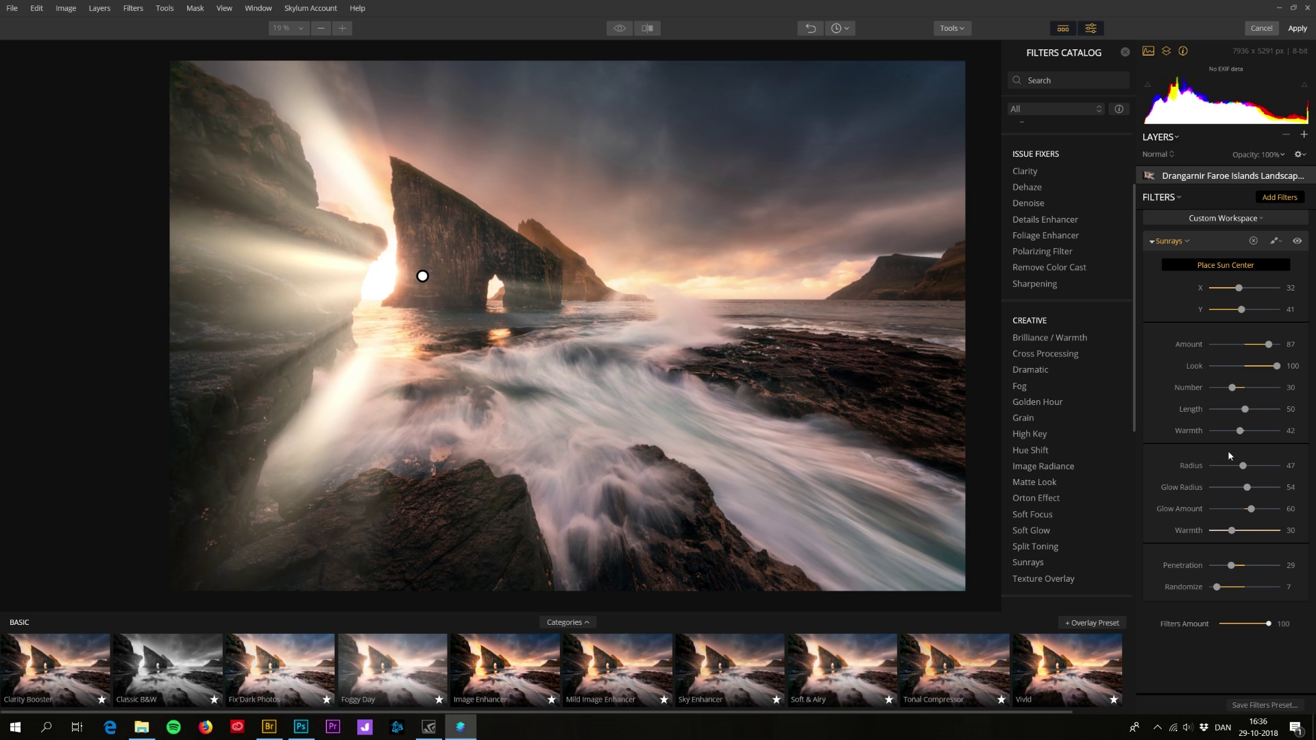
pyautogui.click(1297, 28)
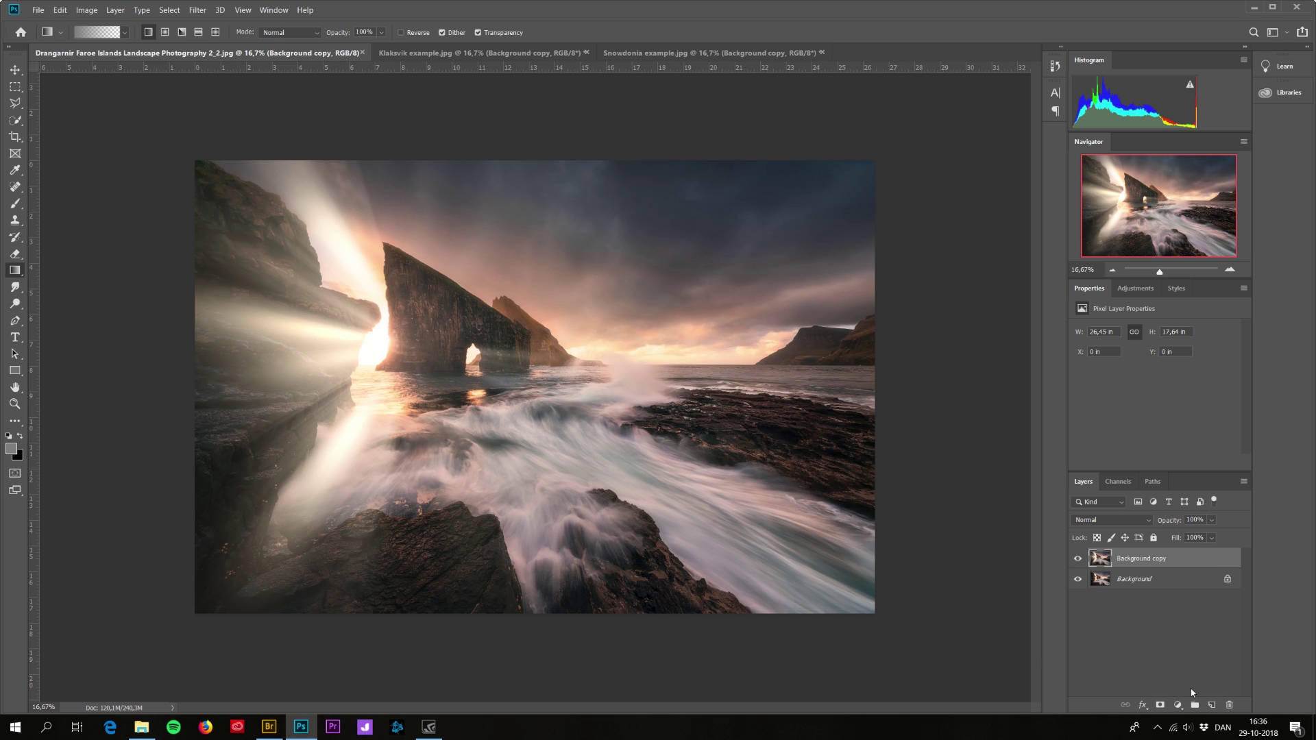
# Add an inverted mask to Background copy, paint rays back near the sea arch, then show the Klaksvik photo.
pyautogui.click(1160, 704)
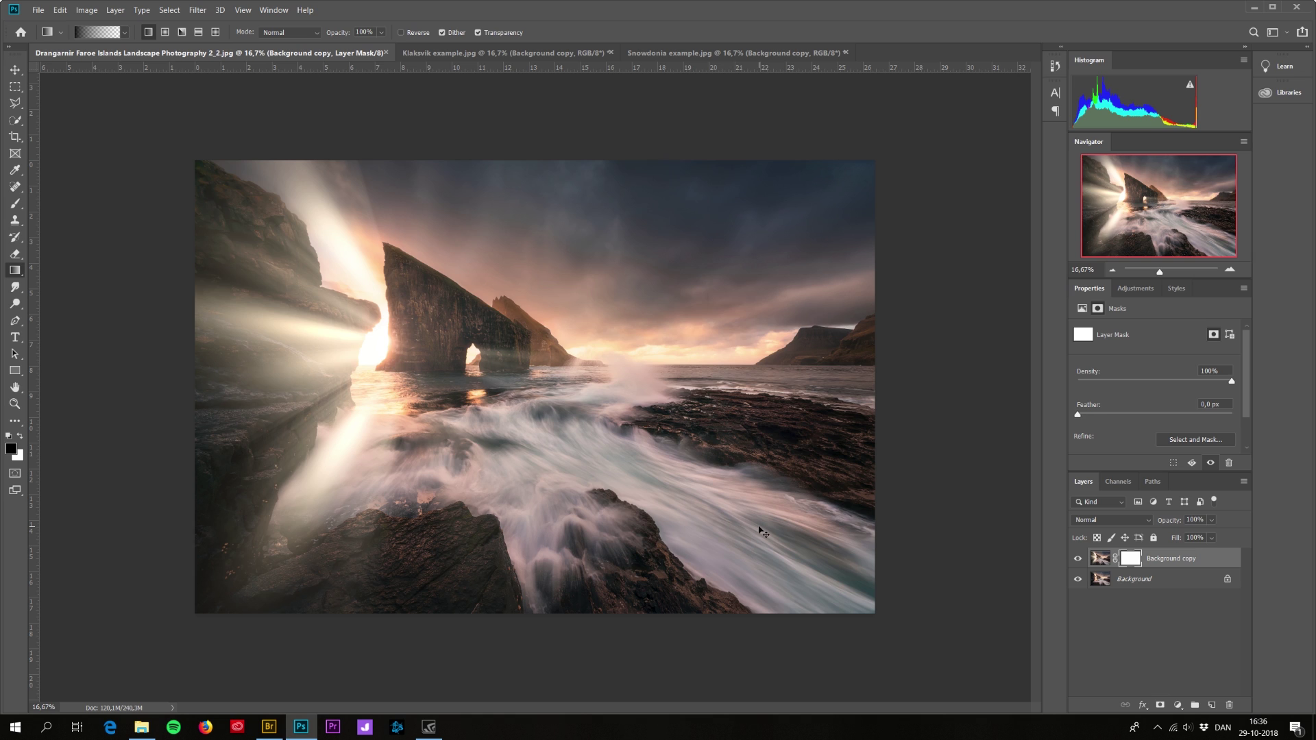
pyautogui.hotkey('ctrl', 'i')
pyautogui.click(15, 203)
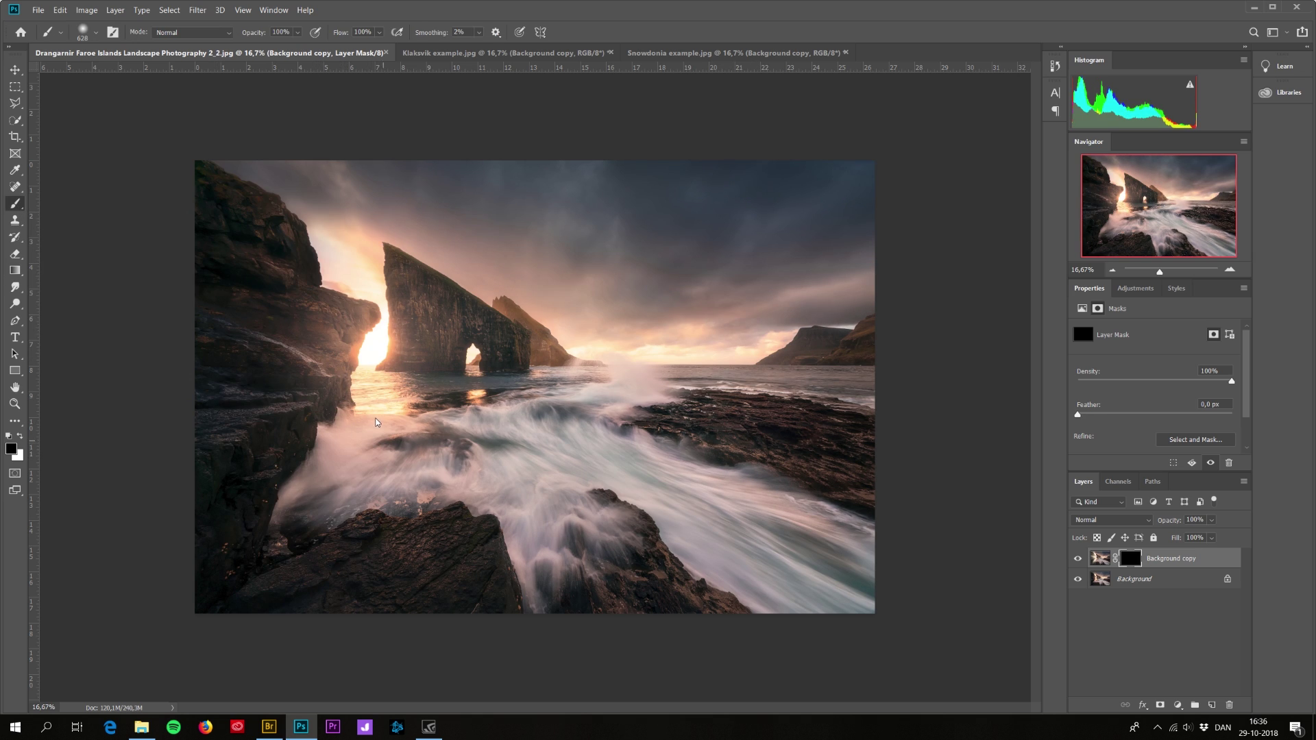
pyautogui.press('x')
pyautogui.press('x')
pyautogui.press('x')
pyautogui.moveTo(437, 354); pyautogui.dragTo(530, 357)
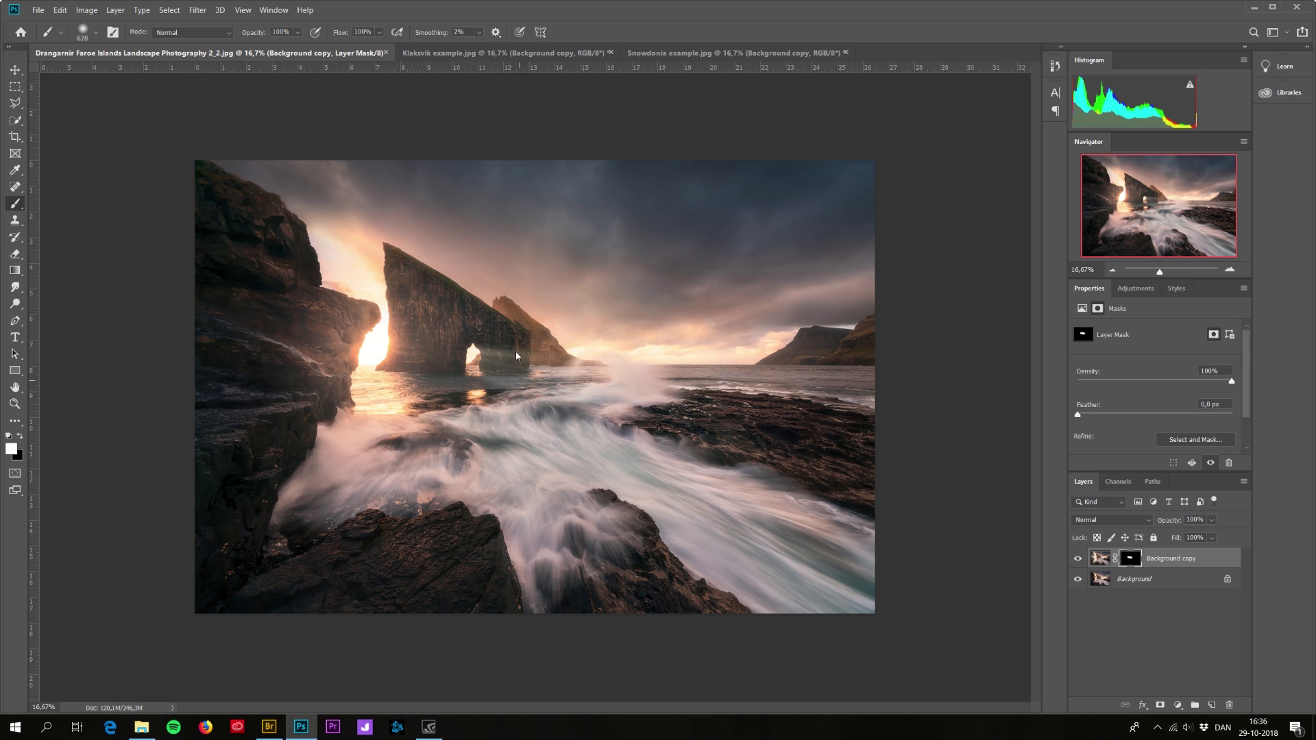
pyautogui.hotkey('ctrl', 'Tab')
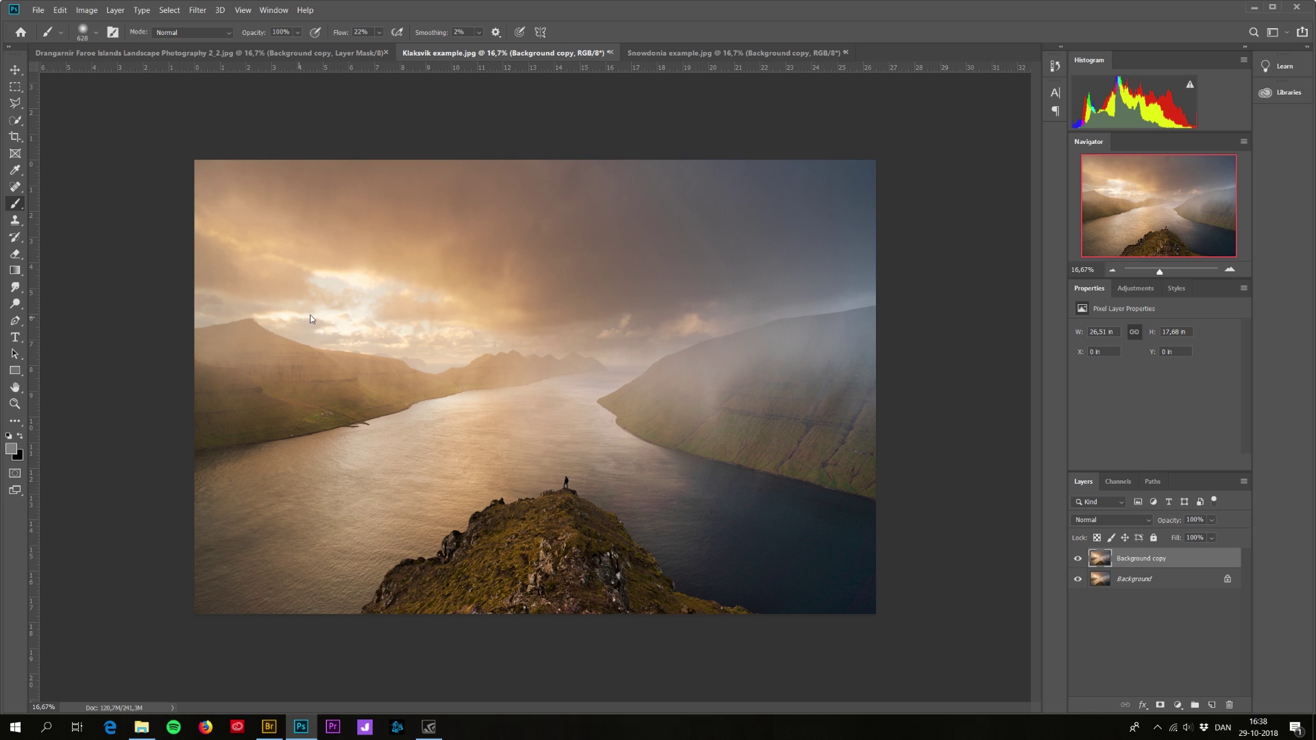
# Launch Luminar 2018 from the Filter menu on the Klaksvik photo layer.
pyautogui.click(203, 12)
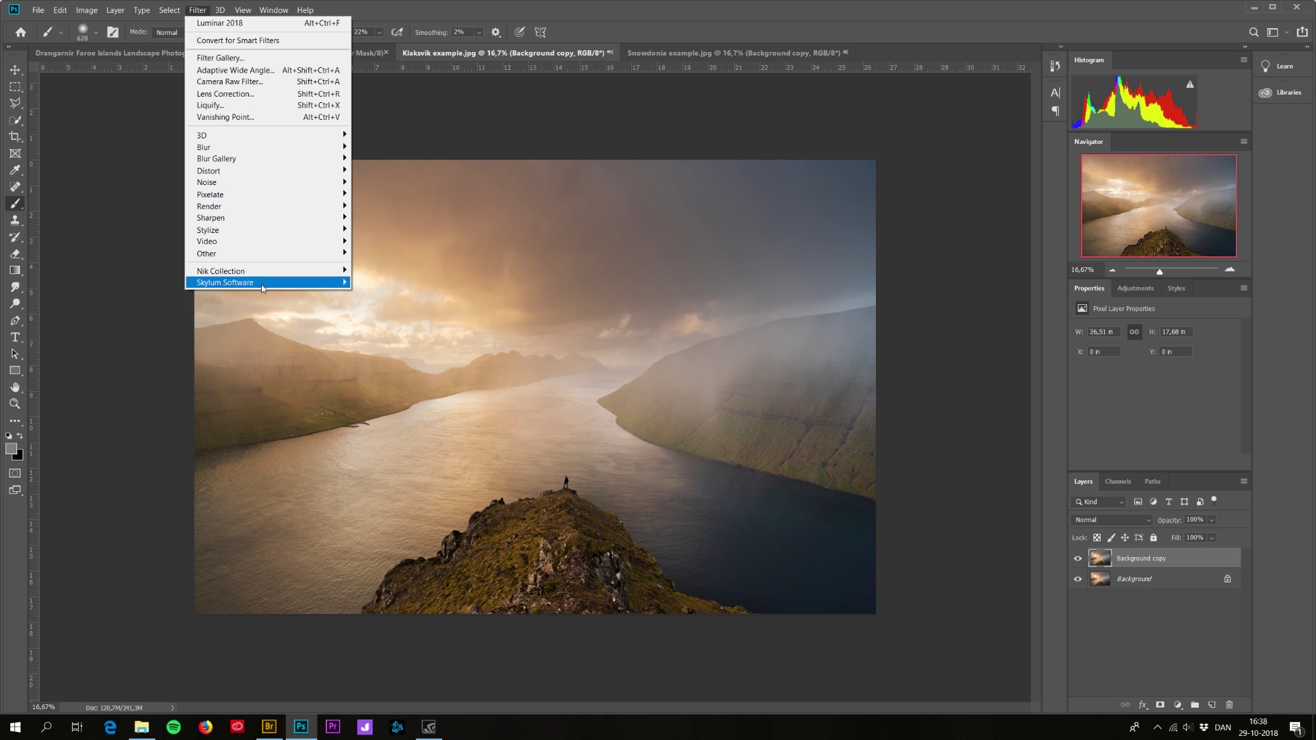
pyautogui.moveTo(264, 282)
pyautogui.click(413, 296)
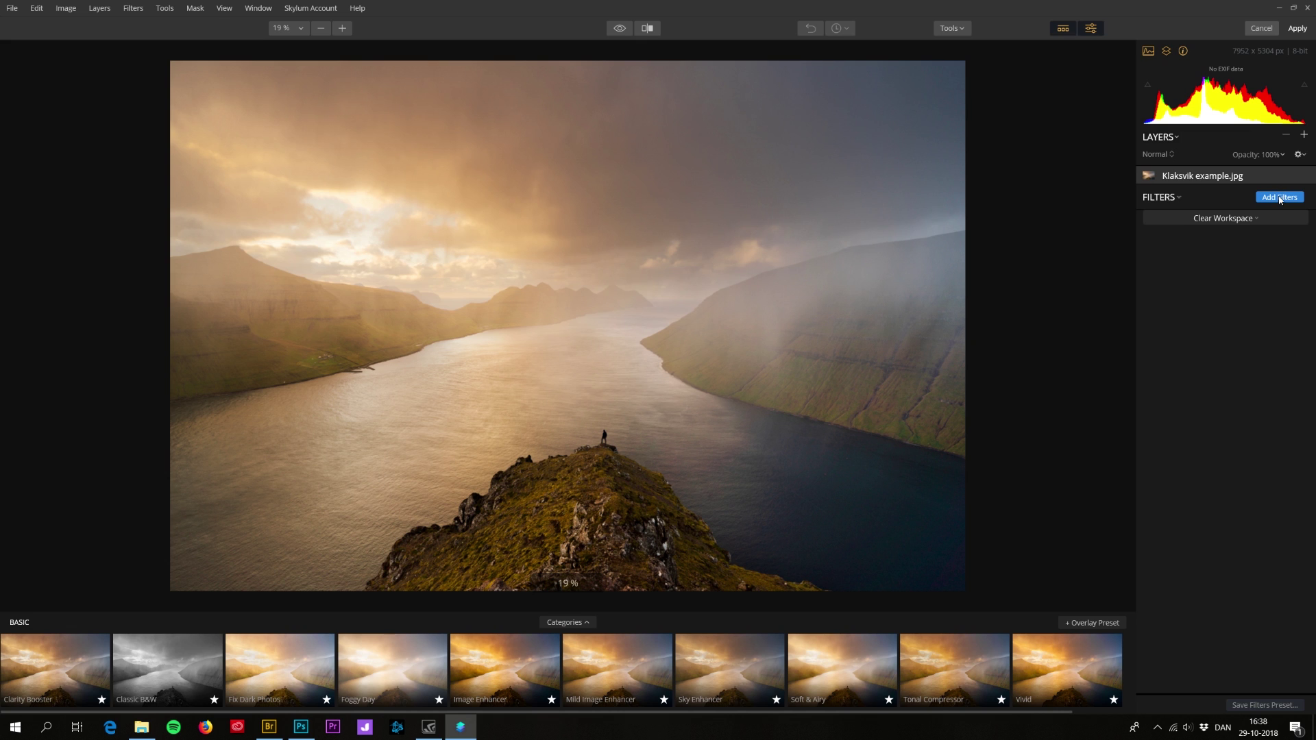
# Add the Sunrays filter from the Creative section of the filters catalogue.
pyautogui.click(1280, 198)
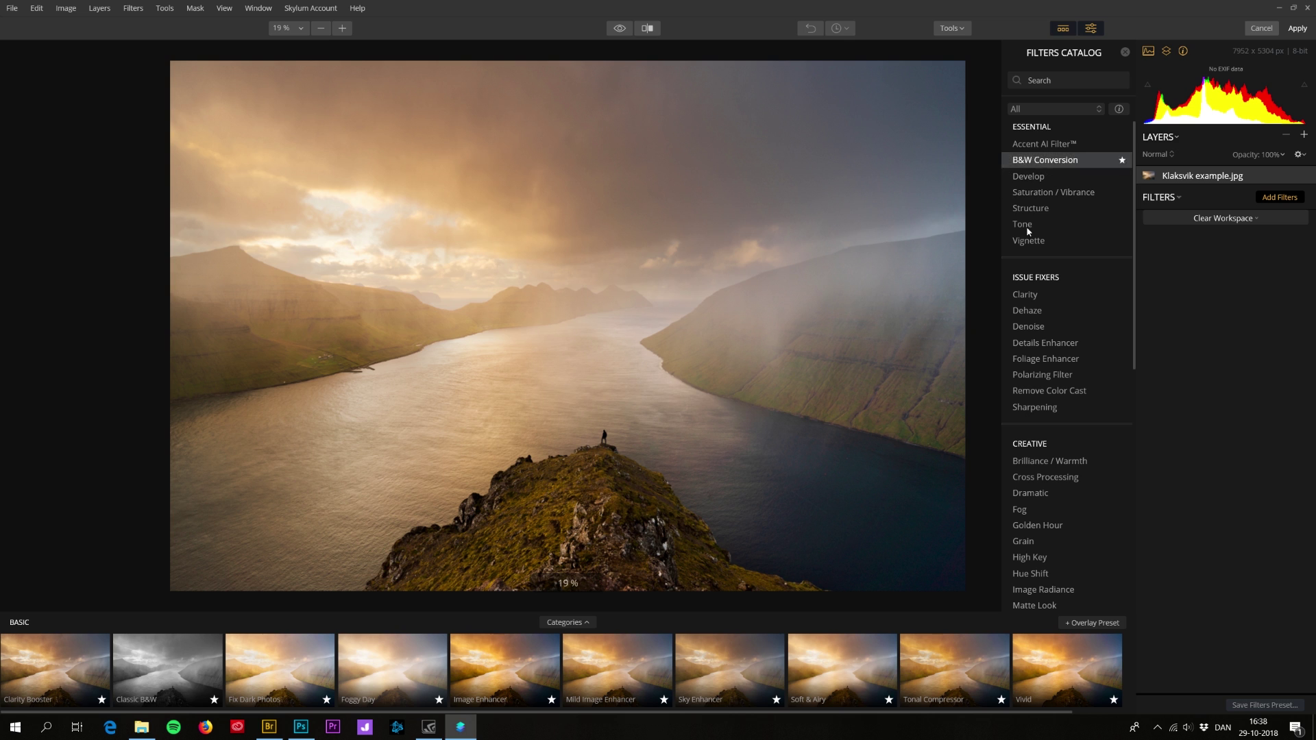
pyautogui.scroll(-3, 1081, 506)
pyautogui.click(1044, 501)
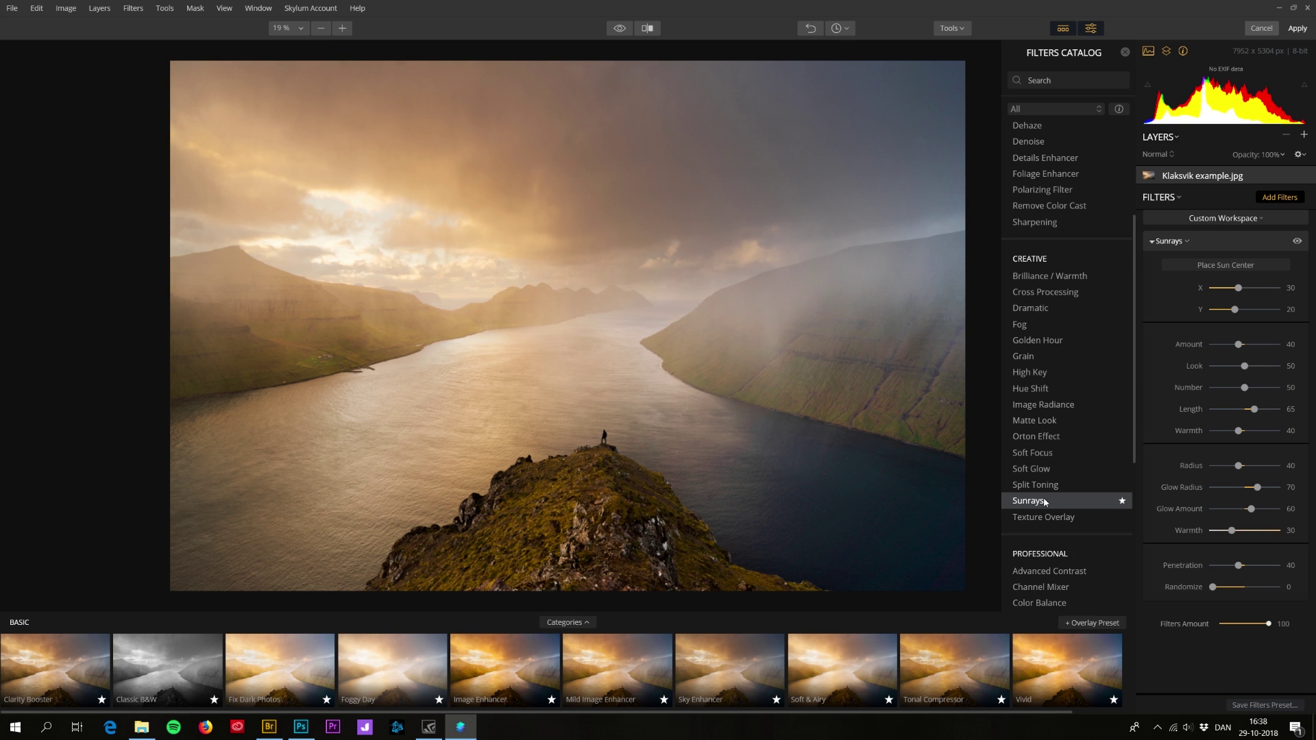
# Place the sun at the upper-left mountain edge and set Penetration to 28.
pyautogui.click(1227, 265)
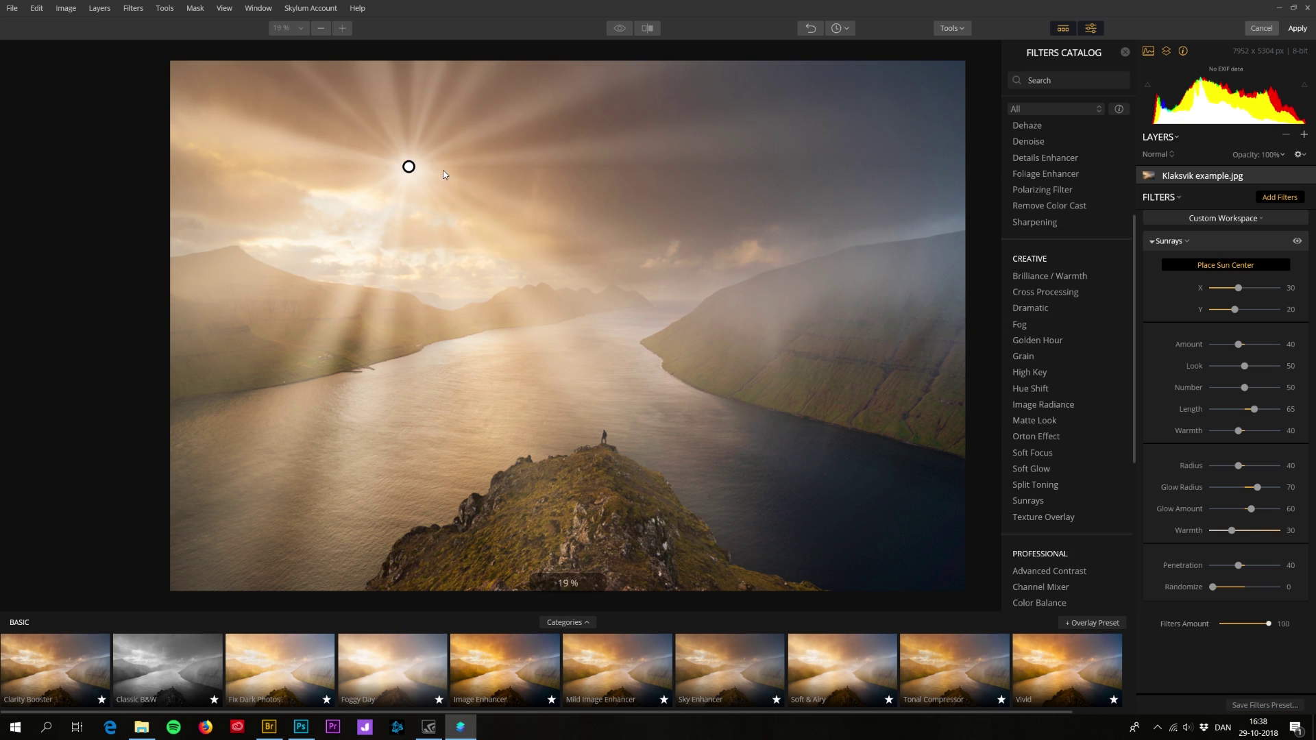
pyautogui.moveTo(409, 166); pyautogui.dragTo(221, 210)
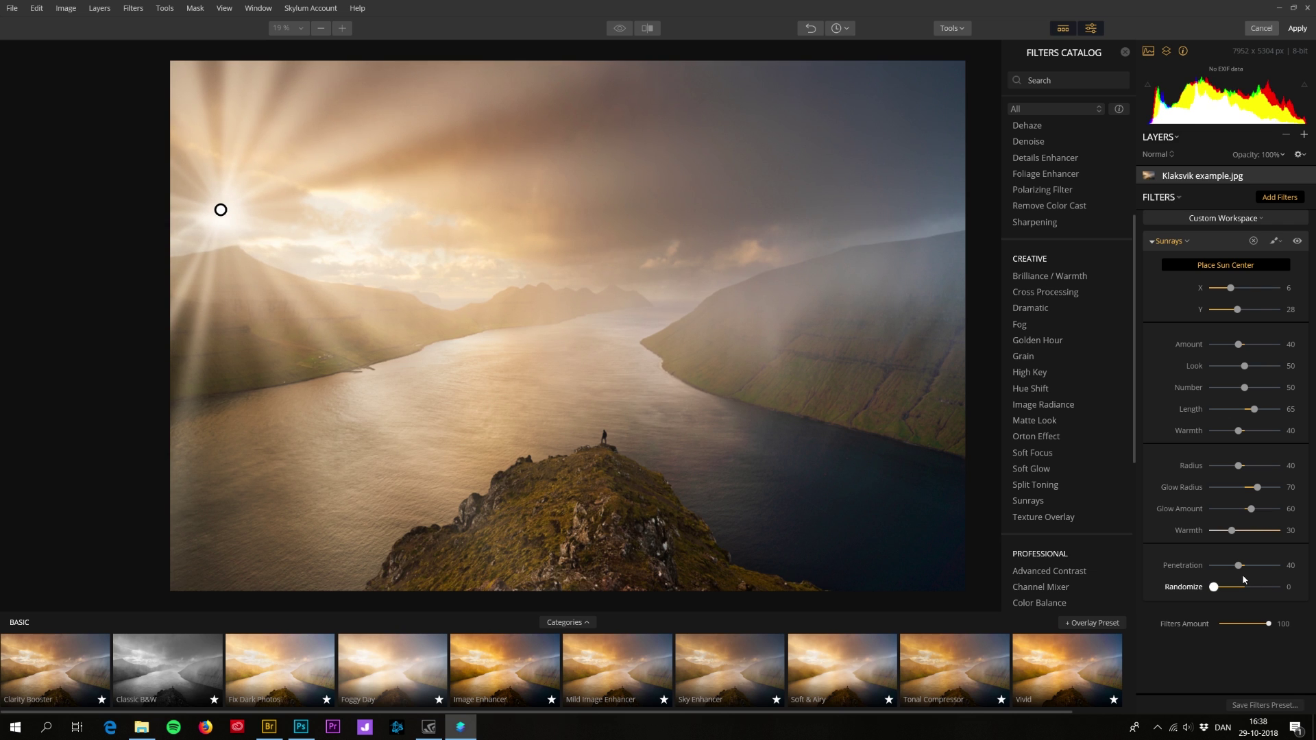
pyautogui.moveTo(1239, 564); pyautogui.dragTo(1215, 566)
pyautogui.moveTo(220, 210); pyautogui.dragTo(219, 216)
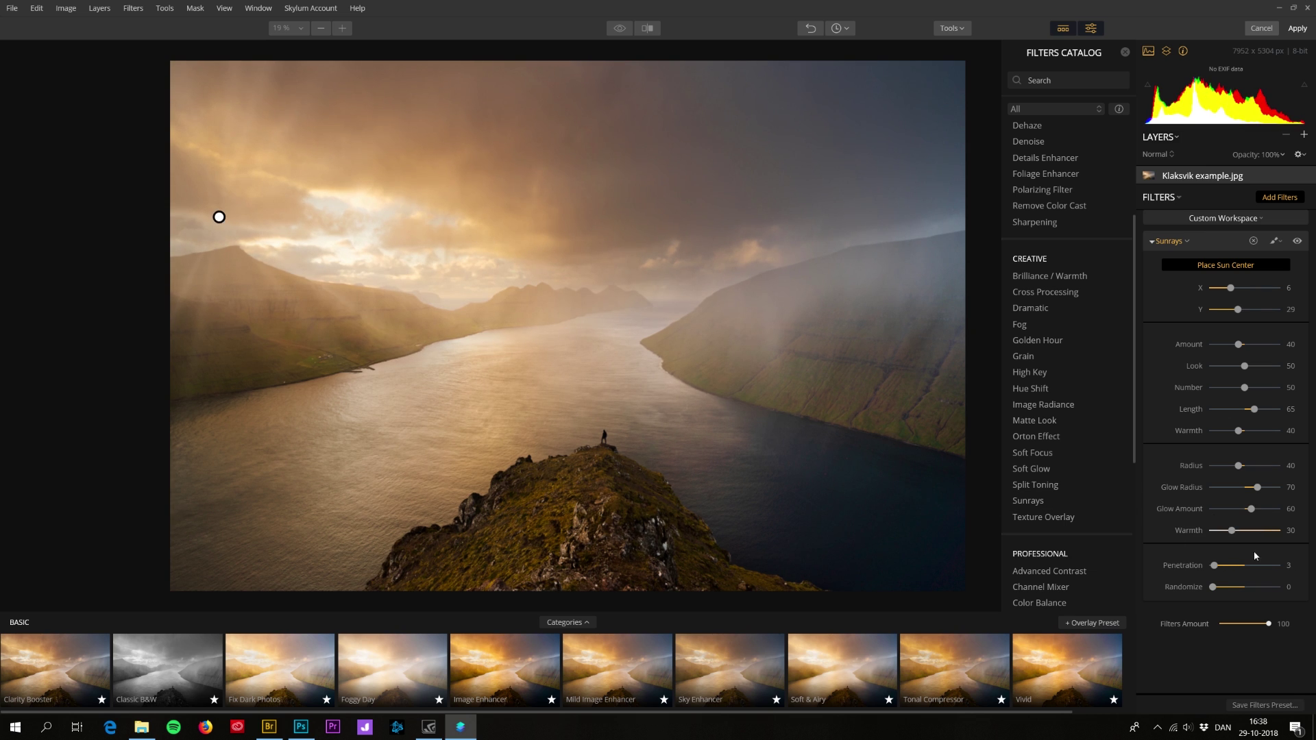
pyautogui.moveTo(1216, 566); pyautogui.dragTo(1232, 590)
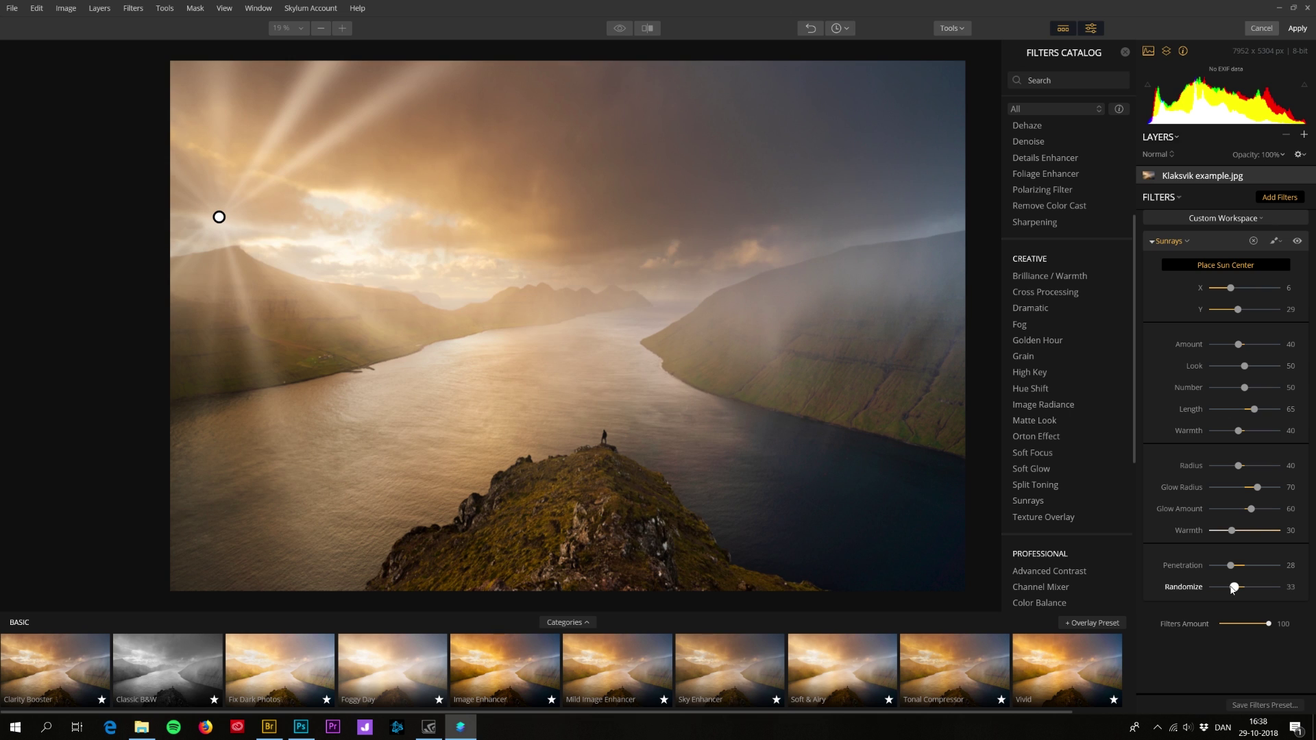
pyautogui.moveTo(219, 217)
pyautogui.mouseDown()
pyautogui.moveTo(215, 233)
pyautogui.moveTo(233, 224)
pyautogui.moveTo(216, 237)
pyautogui.moveTo(210, 222)
pyautogui.mouseUp()
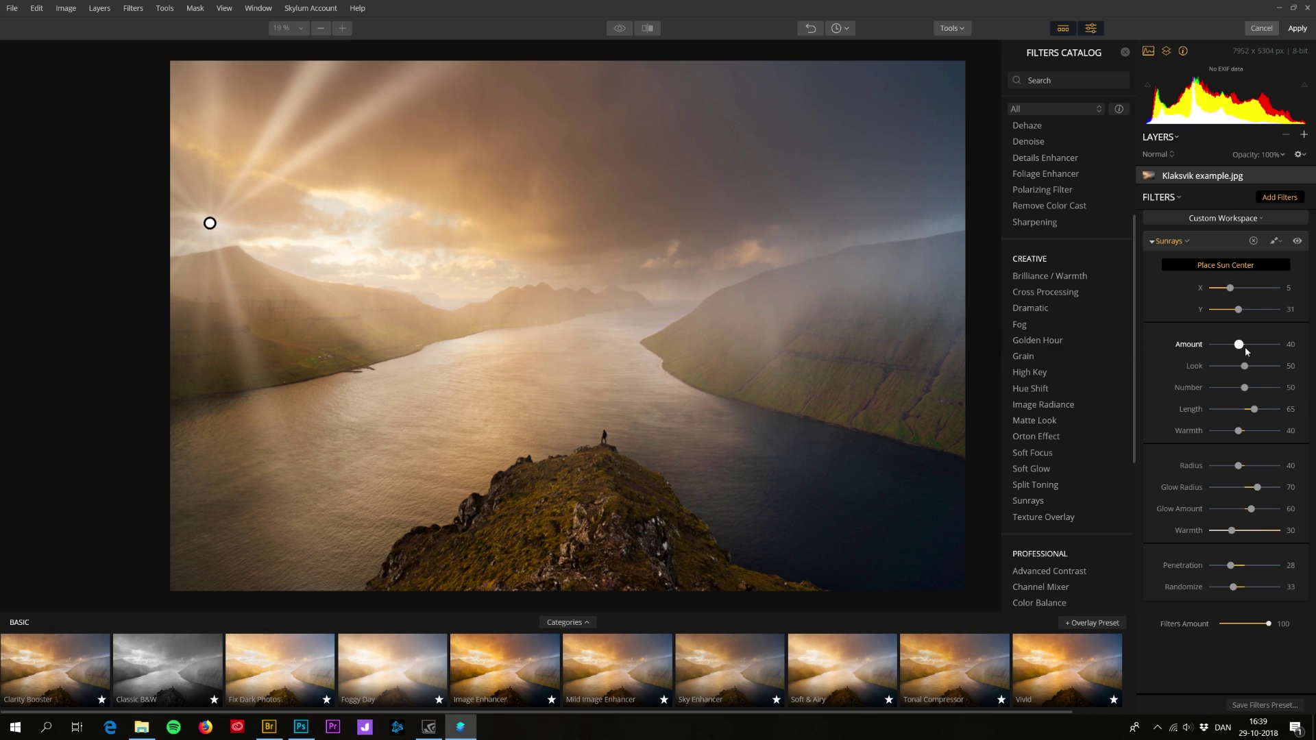
# Set Amount 77, Number 8, Length 73, fine-tuning the sun centre to X 4, Y 30.
pyautogui.moveTo(1239, 344); pyautogui.dragTo(1221, 397)
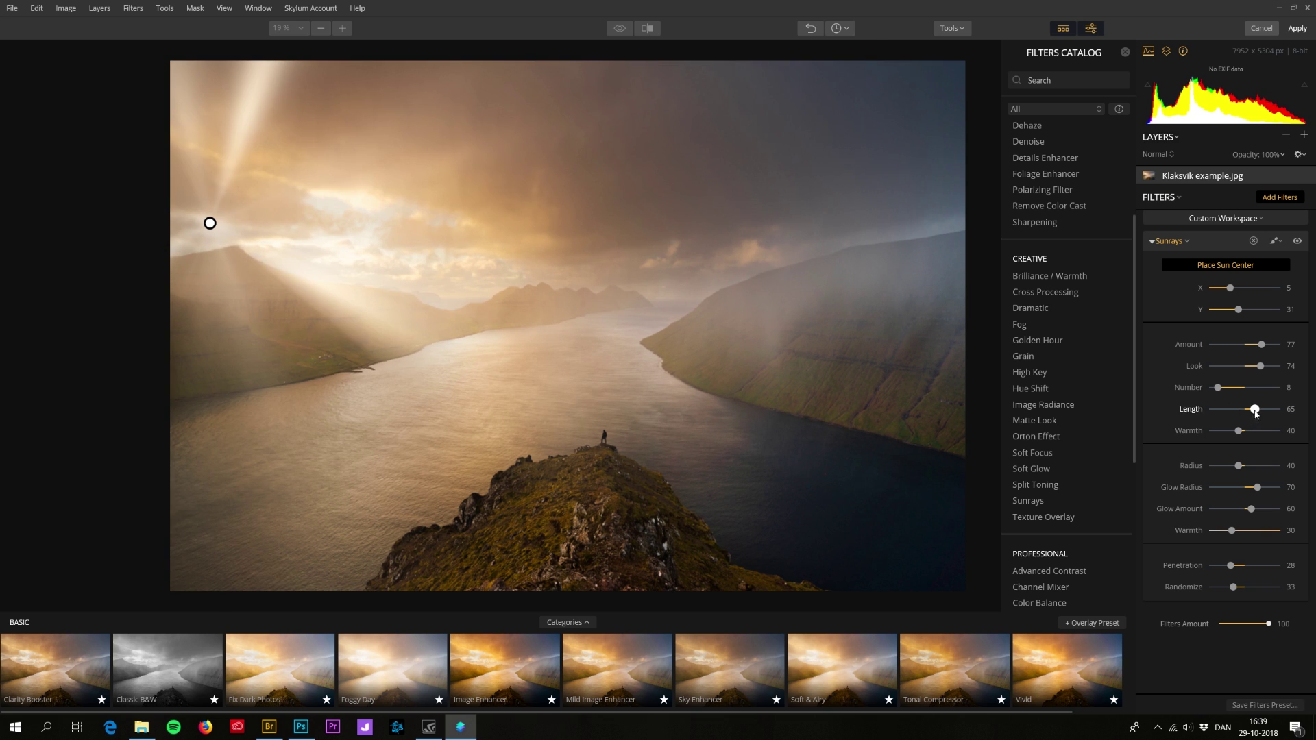
pyautogui.moveTo(1255, 410); pyautogui.dragTo(1263, 410)
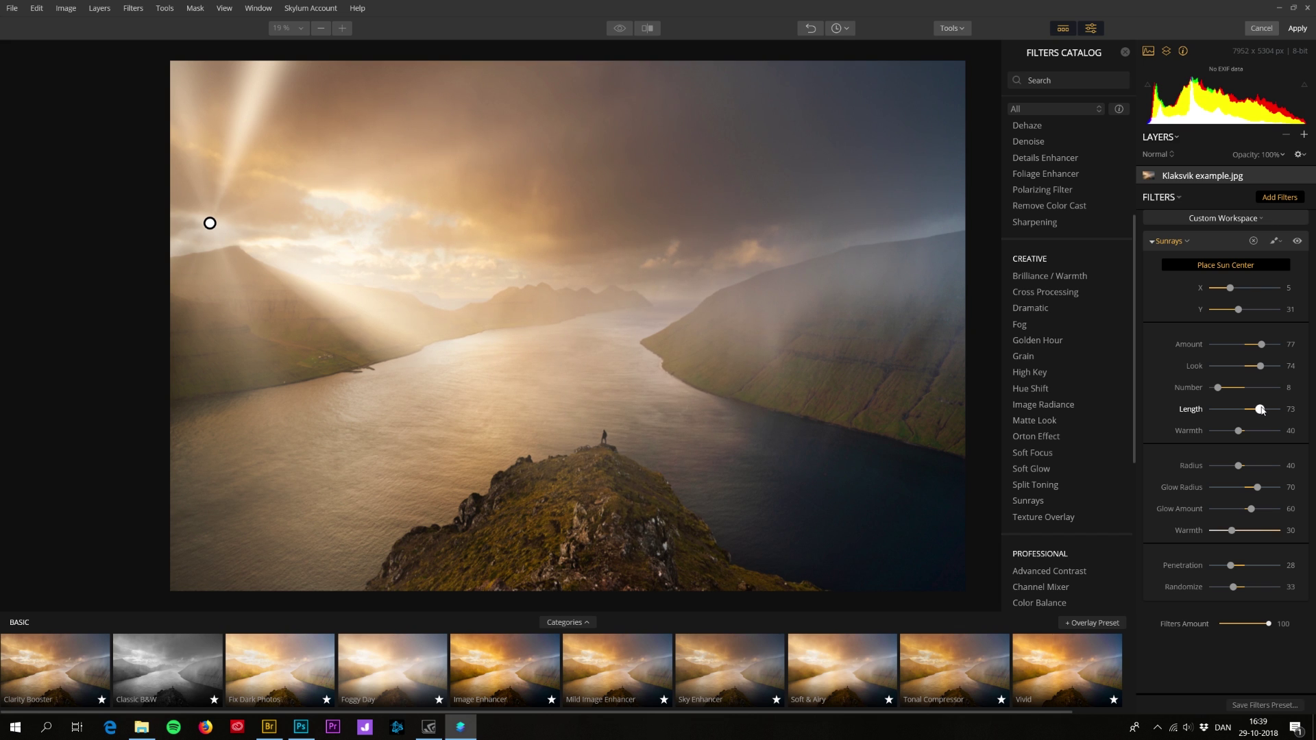
pyautogui.moveTo(210, 223); pyautogui.dragTo(223, 214)
pyautogui.moveTo(218, 219); pyautogui.dragTo(208, 229)
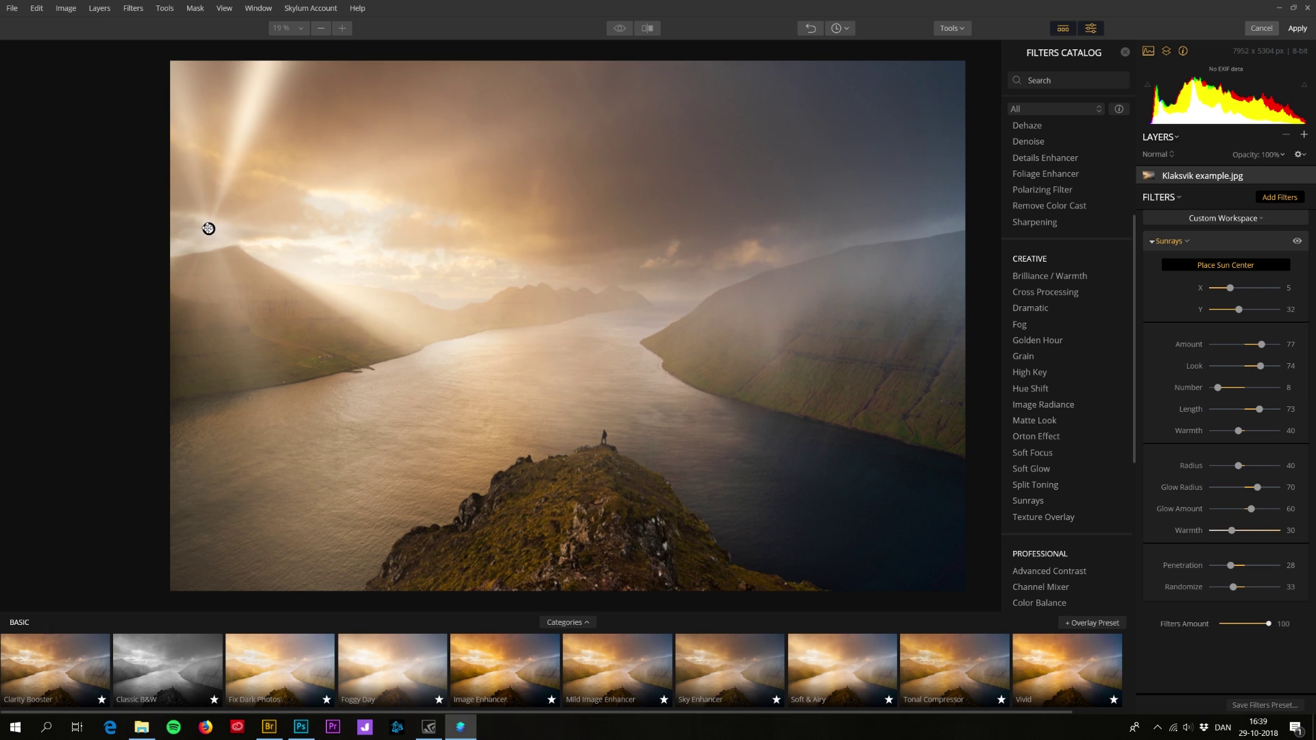
pyautogui.moveTo(209, 228); pyautogui.dragTo(211, 232)
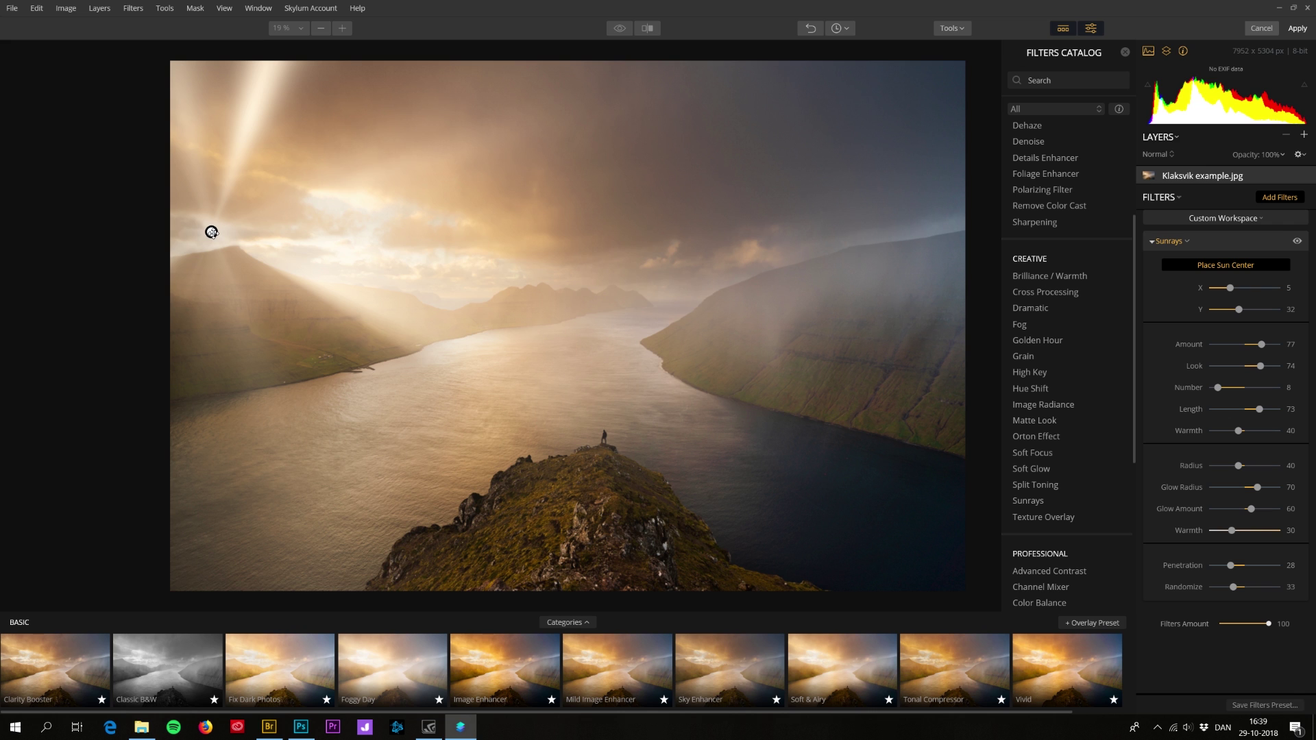
pyautogui.moveTo(211, 231)
pyautogui.mouseDown()
pyautogui.moveTo(185, 215)
pyautogui.moveTo(197, 224)
pyautogui.moveTo(197, 192)
pyautogui.moveTo(206, 218)
pyautogui.mouseUp()
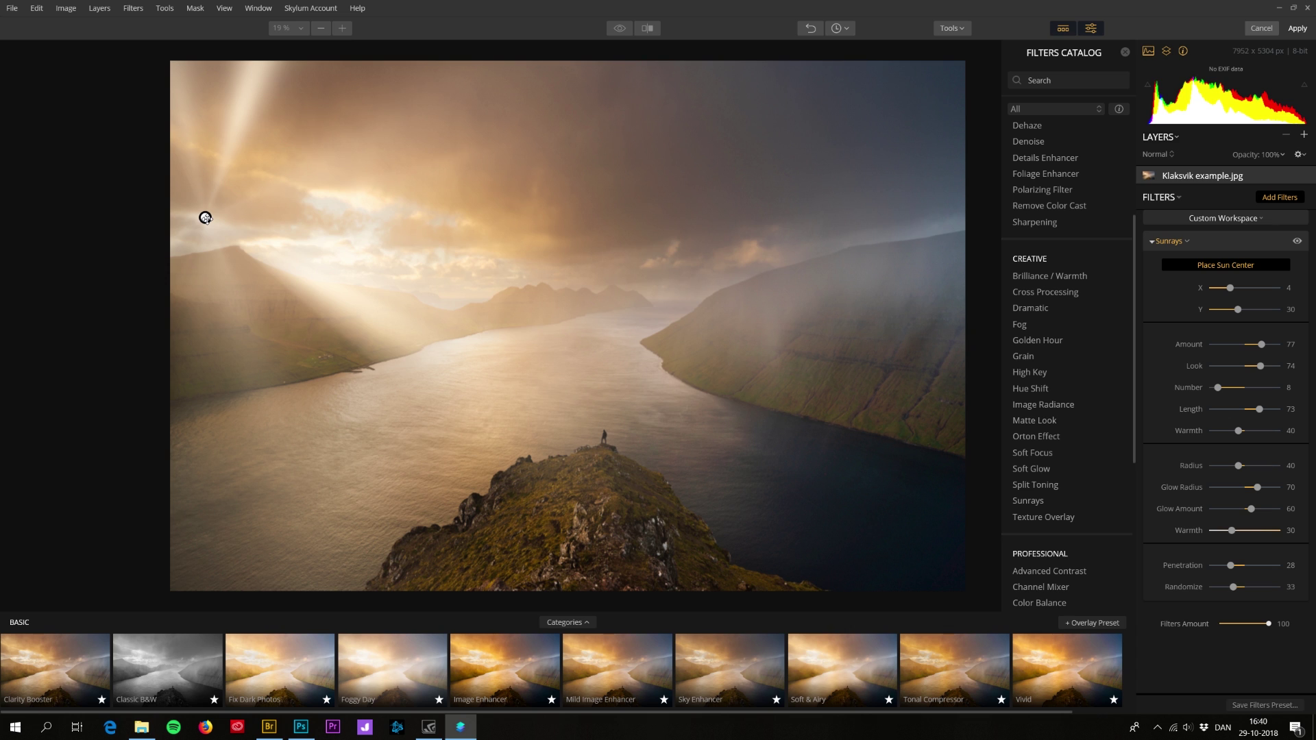
# Nudge the sun centre to X 5, Y 29 and set Number 17, Length 82.
pyautogui.moveTo(206, 218); pyautogui.dragTo(206, 214)
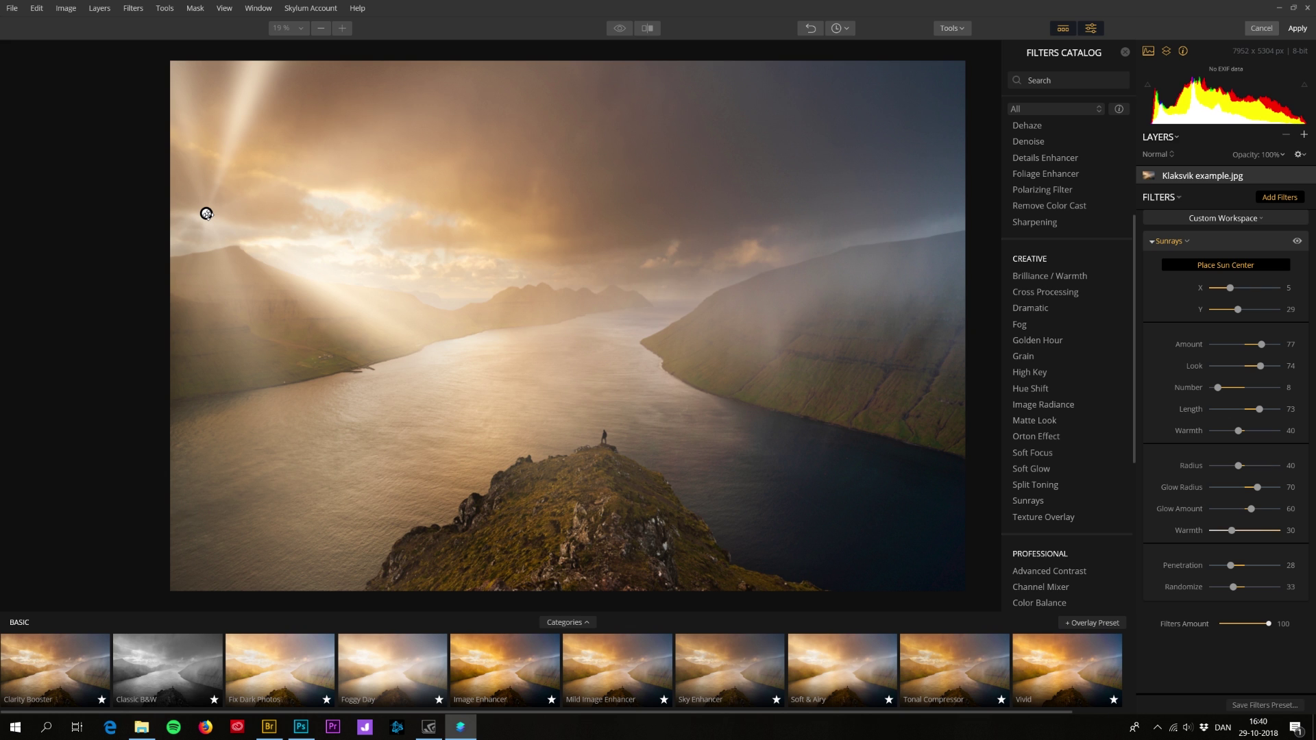
pyautogui.moveTo(1219, 388)
pyautogui.mouseDown()
pyautogui.moveTo(1252, 388)
pyautogui.moveTo(1224, 388)
pyautogui.mouseUp()
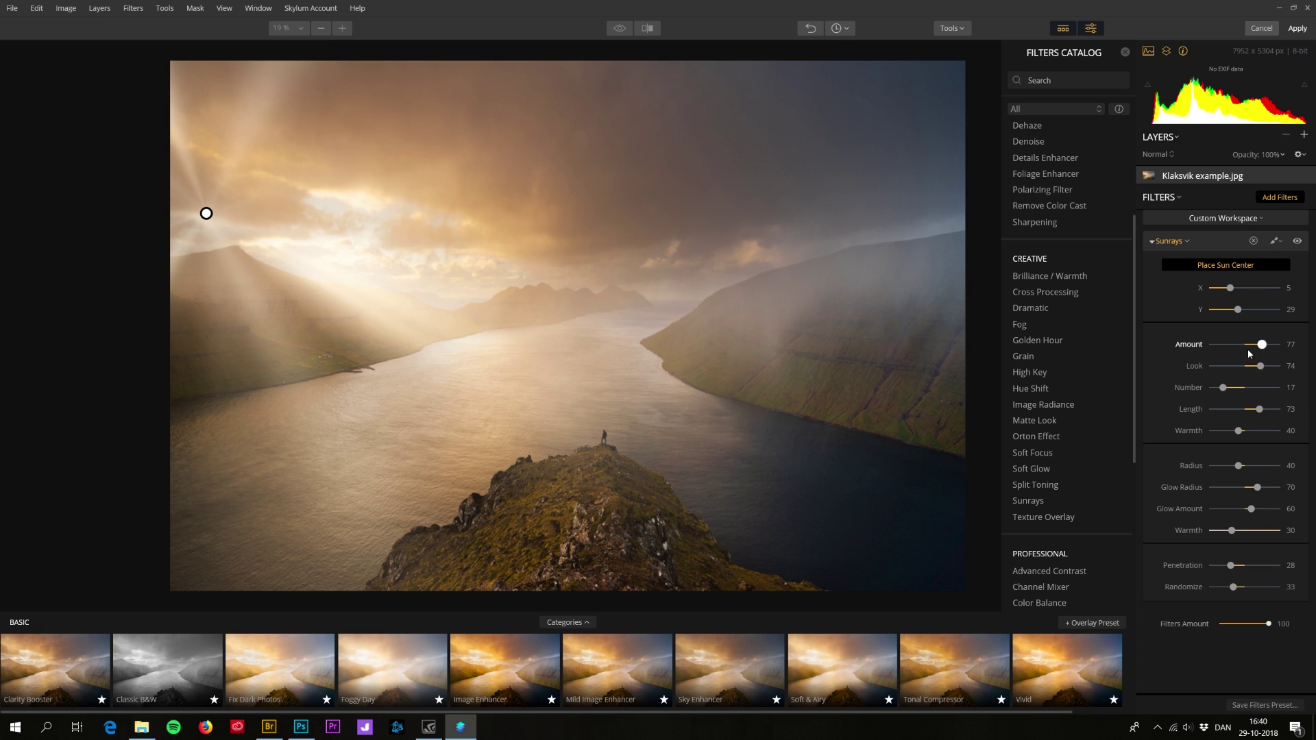
pyautogui.moveTo(1260, 409); pyautogui.dragTo(1265, 412)
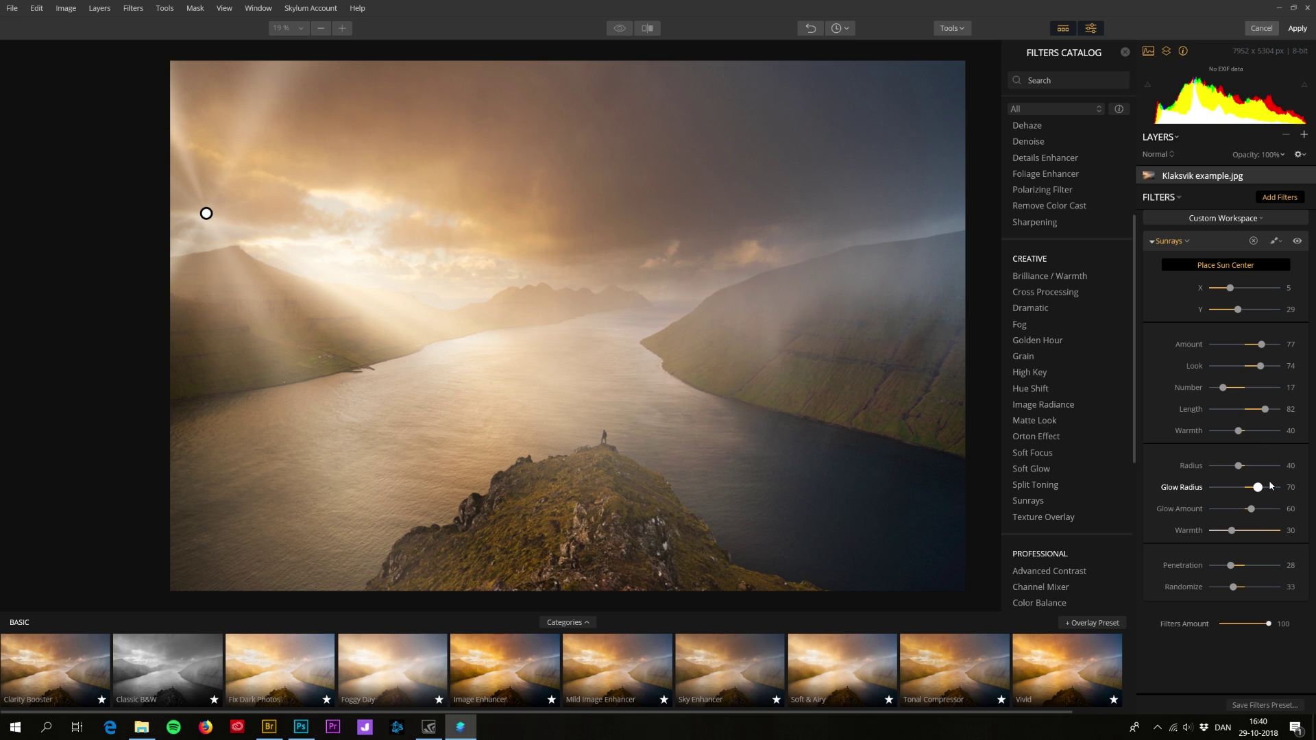
# Reset Randomize to 0, set Filters Amount to 80, and apply the rays back to Photoshop.
pyautogui.doubleClick(1235, 588)
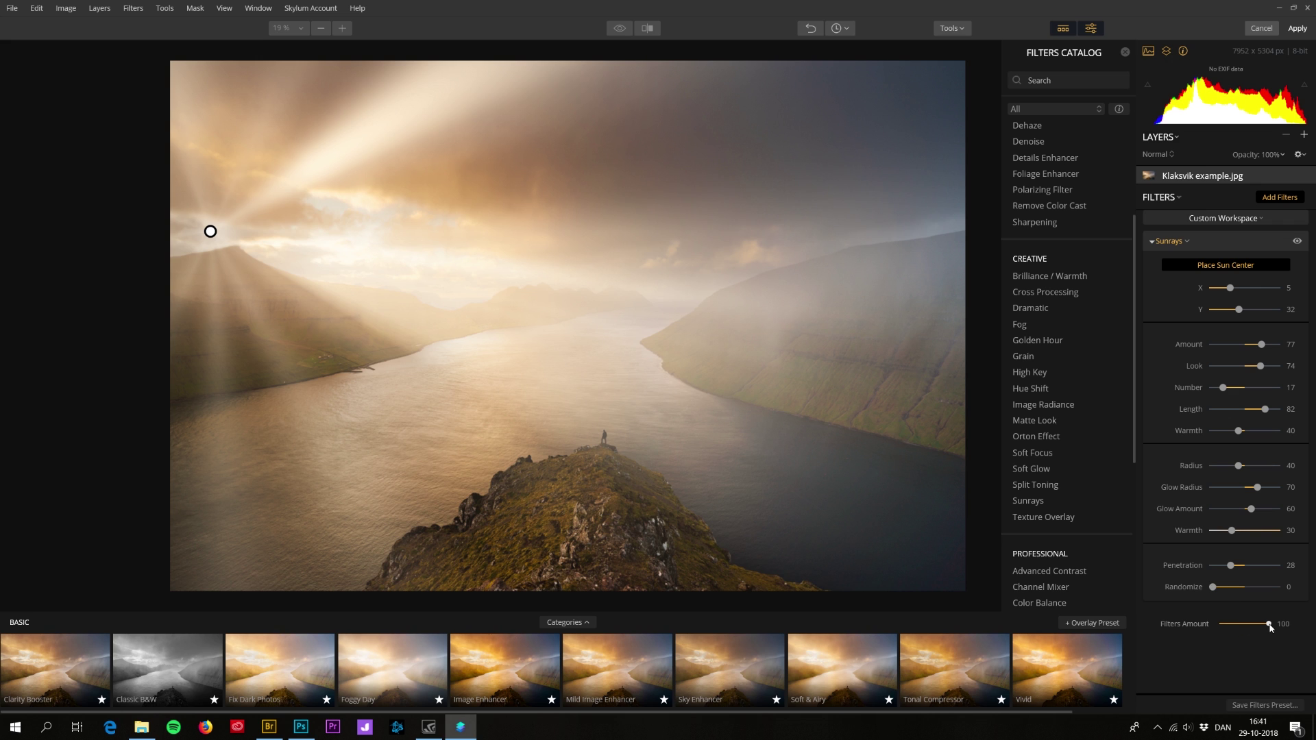
pyautogui.moveTo(1270, 624)
pyautogui.mouseDown()
pyautogui.moveTo(1227, 625)
pyautogui.moveTo(1282, 621)
pyautogui.moveTo(1221, 618)
pyautogui.moveTo(1275, 620)
pyautogui.mouseUp()
pyautogui.moveTo(1280, 622)
pyautogui.mouseDown()
pyautogui.moveTo(1237, 626)
pyautogui.moveTo(1260, 624)
pyautogui.mouseUp()
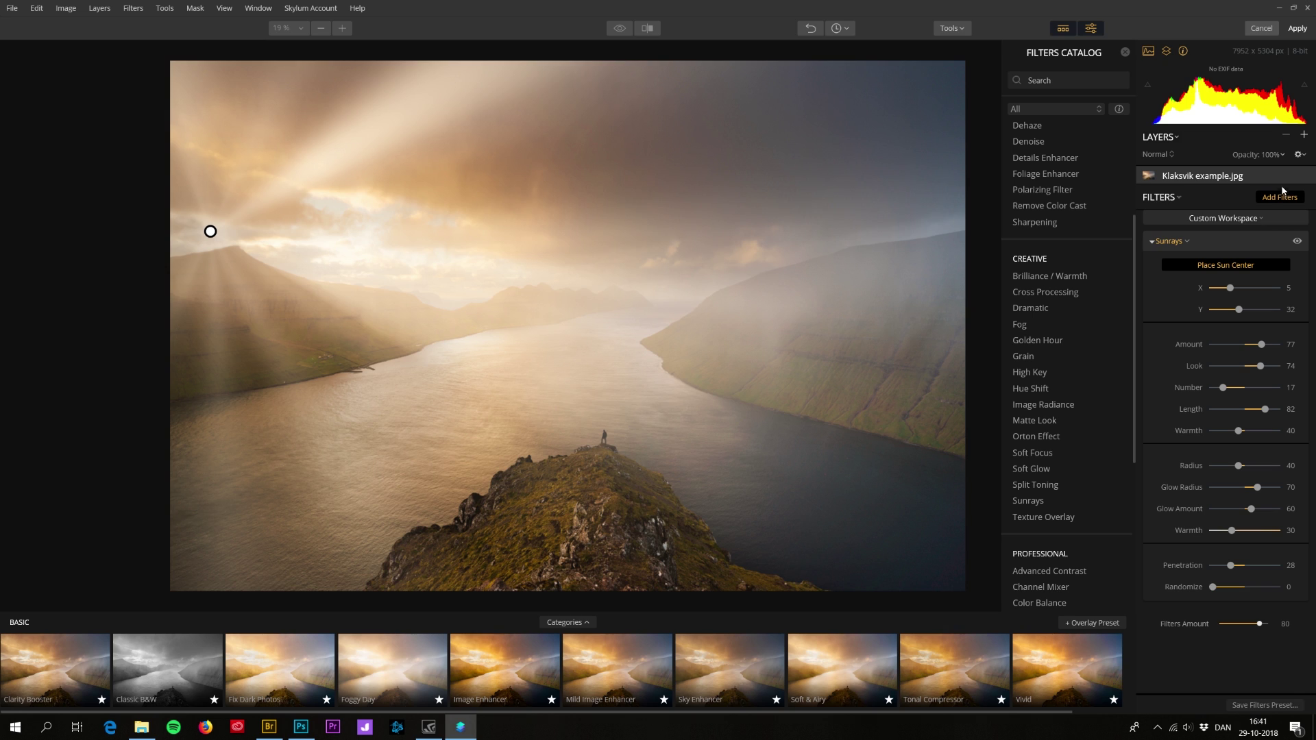
pyautogui.click(1298, 29)
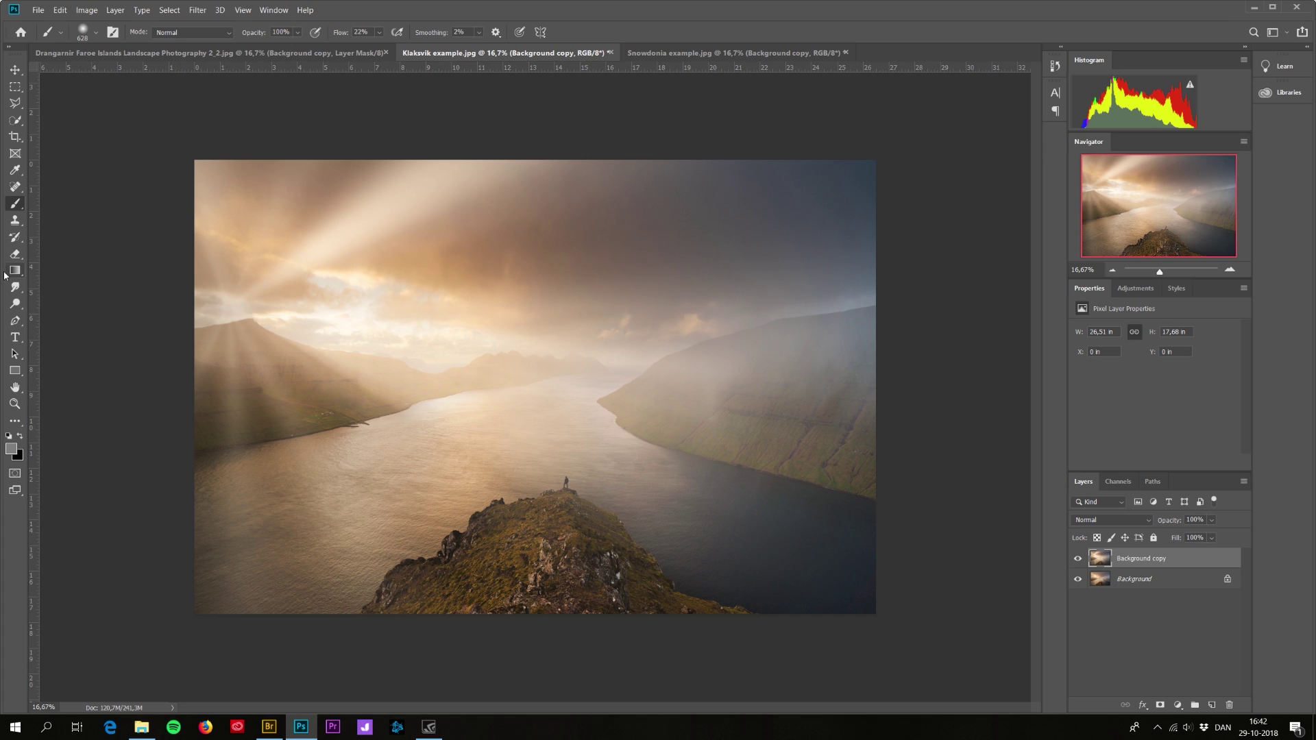
pyautogui.click(14, 272)
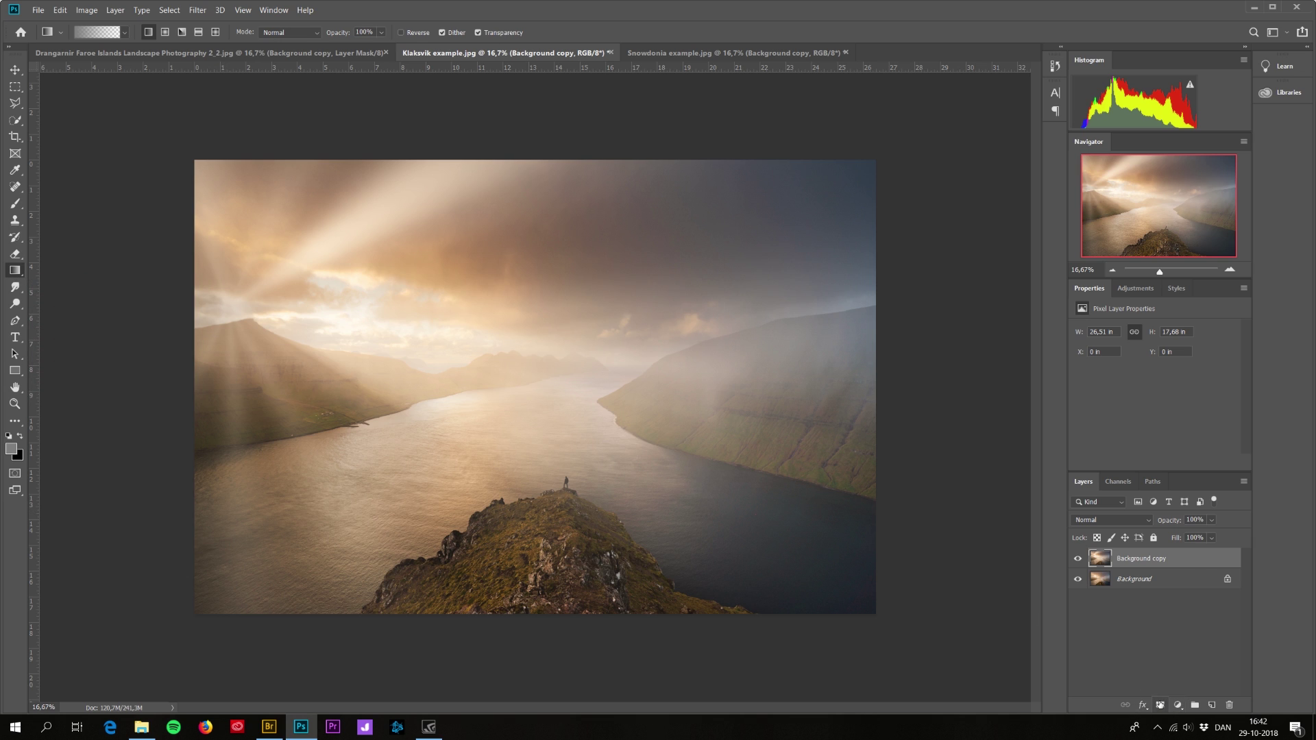
# Add a layer mask to the rayed fjord layer and gradient-fade the rays out of the upper sky.
pyautogui.click(1160, 705)
pyautogui.press('d')
pyautogui.moveTo(520, 184); pyautogui.dragTo(506, 334)
pyautogui.moveTo(252, 192); pyautogui.dragTo(319, 310)
pyautogui.moveTo(236, 163); pyautogui.dragTo(297, 327)
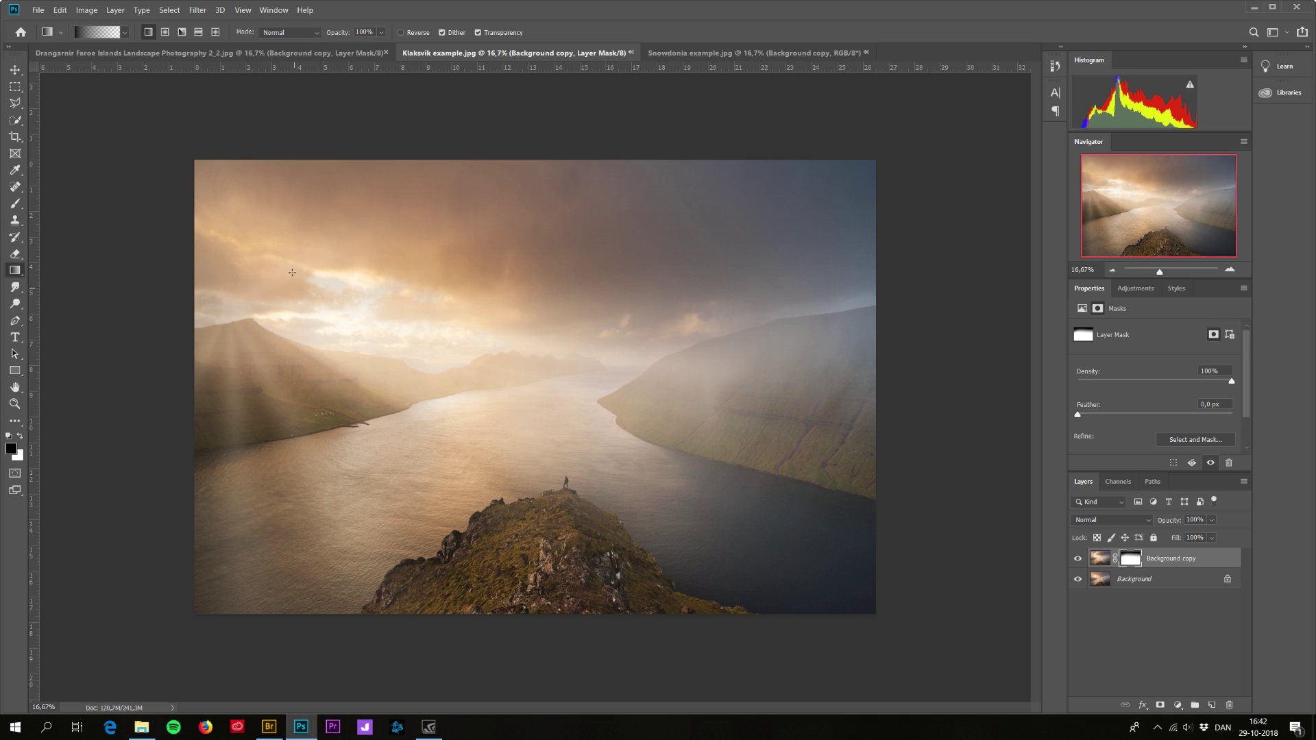
pyautogui.moveTo(284, 243); pyautogui.dragTo(299, 316)
# Fade the haze off the left mountainside and from the upper sky toward the fjord.
pyautogui.moveTo(229, 459); pyautogui.dragTo(274, 394)
pyautogui.moveTo(212, 421); pyautogui.dragTo(280, 392)
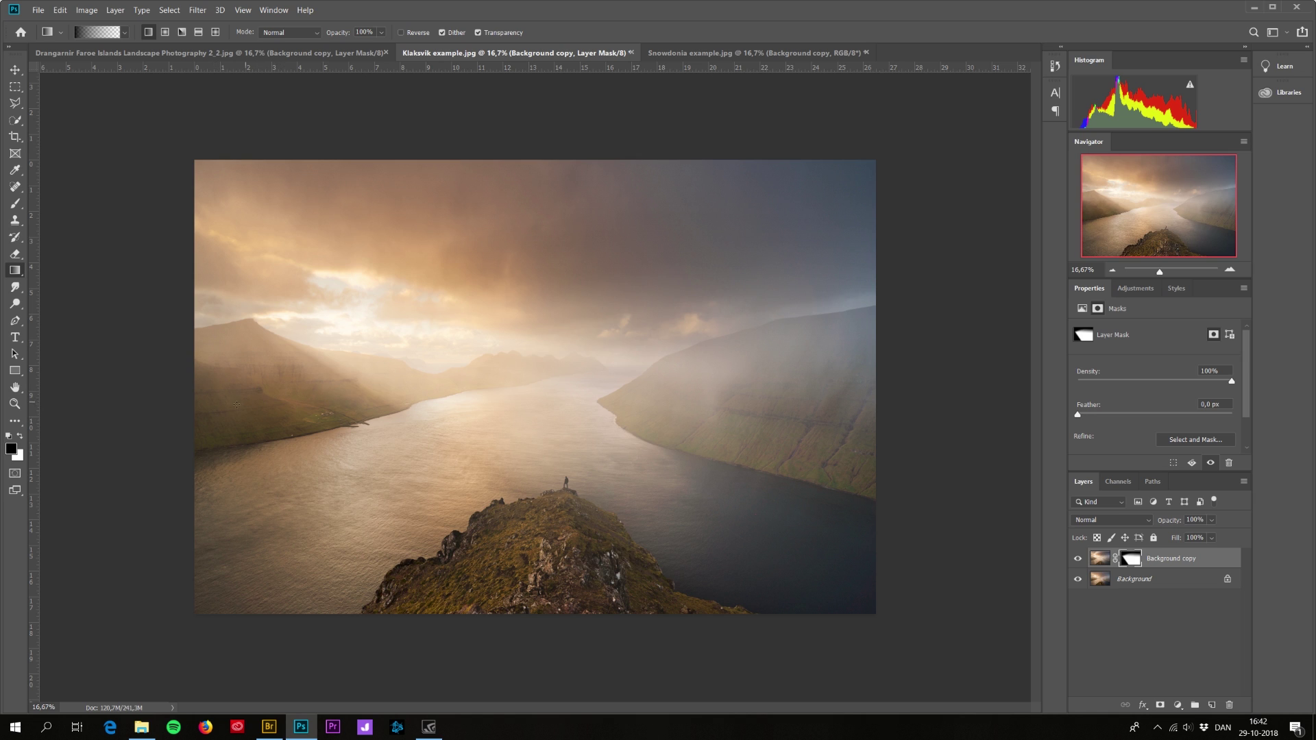
pyautogui.moveTo(552, 215); pyautogui.dragTo(505, 430)
pyautogui.moveTo(552, 201); pyautogui.dragTo(510, 379)
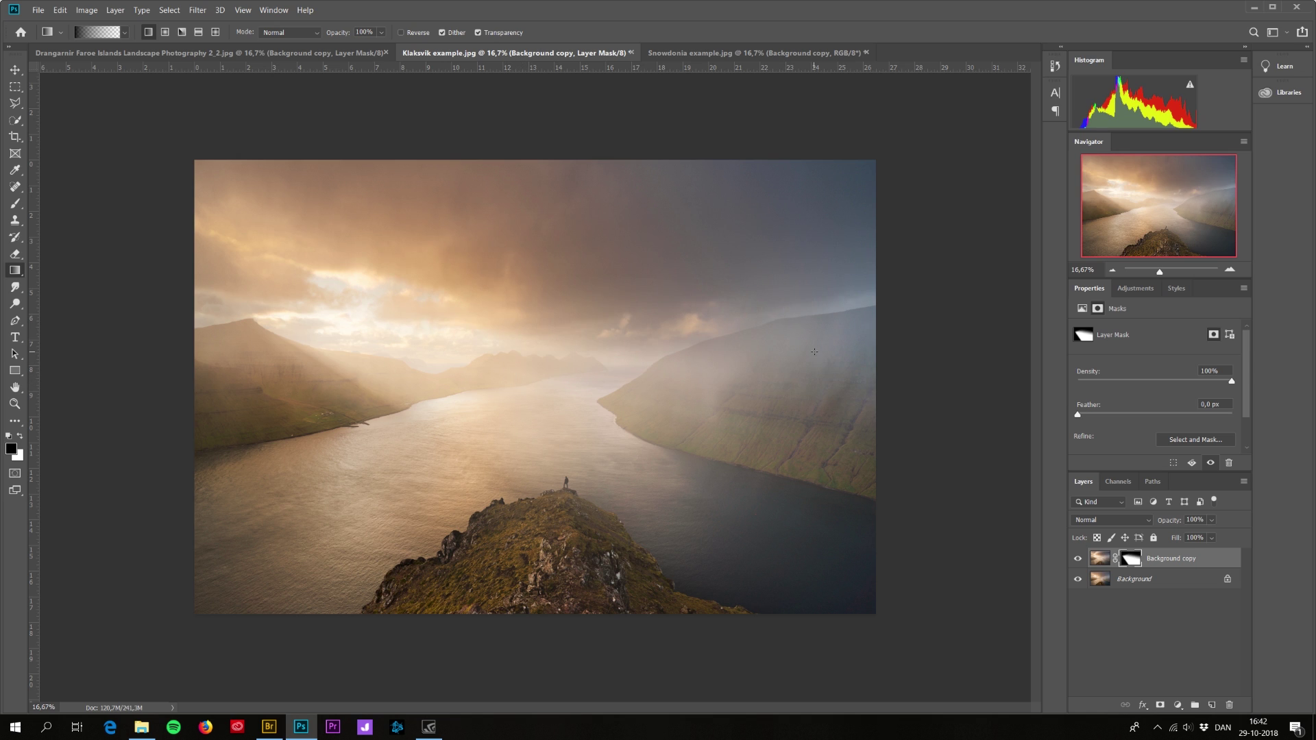
# Lower the sun-ray layer to 64% opacity and rework the mask gradients to tune the haze.
pyautogui.moveTo(1167, 521)
pyautogui.mouseDown()
pyautogui.moveTo(1131, 522)
pyautogui.moveTo(1143, 523)
pyautogui.mouseUp()
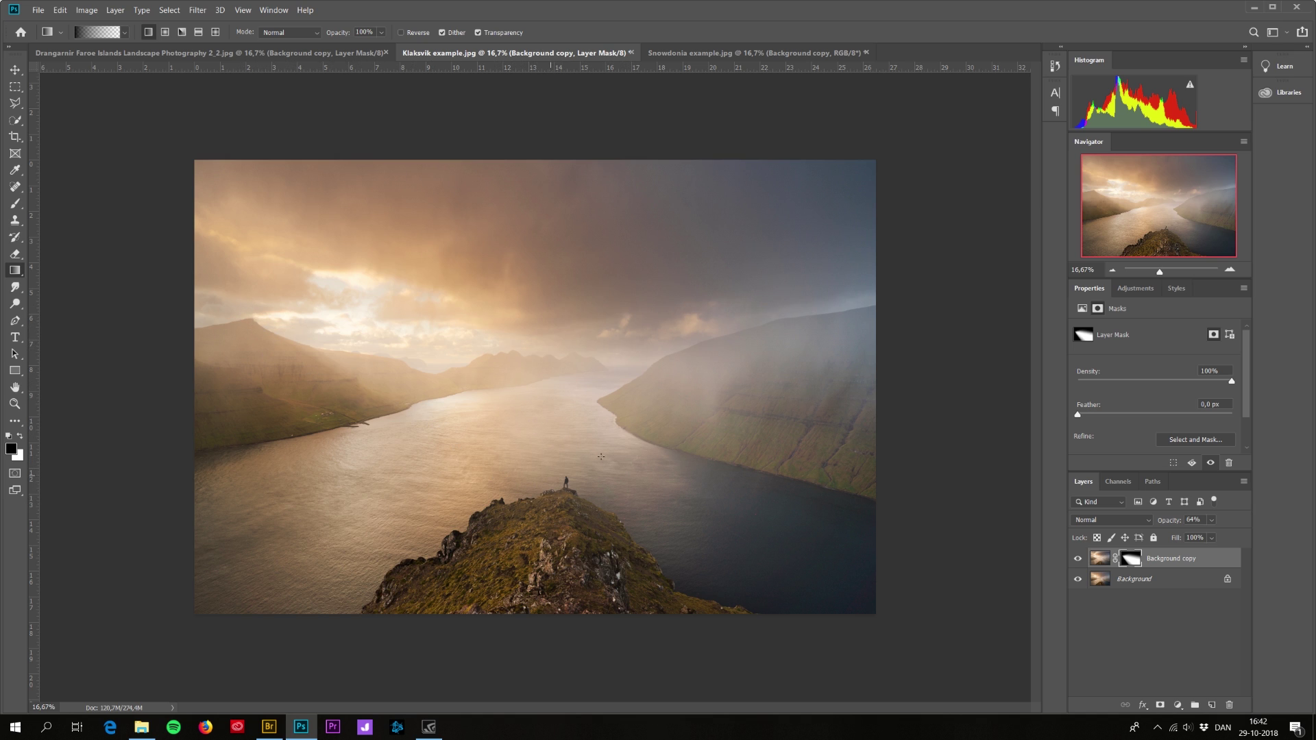
pyautogui.moveTo(840, 351); pyautogui.dragTo(575, 501)
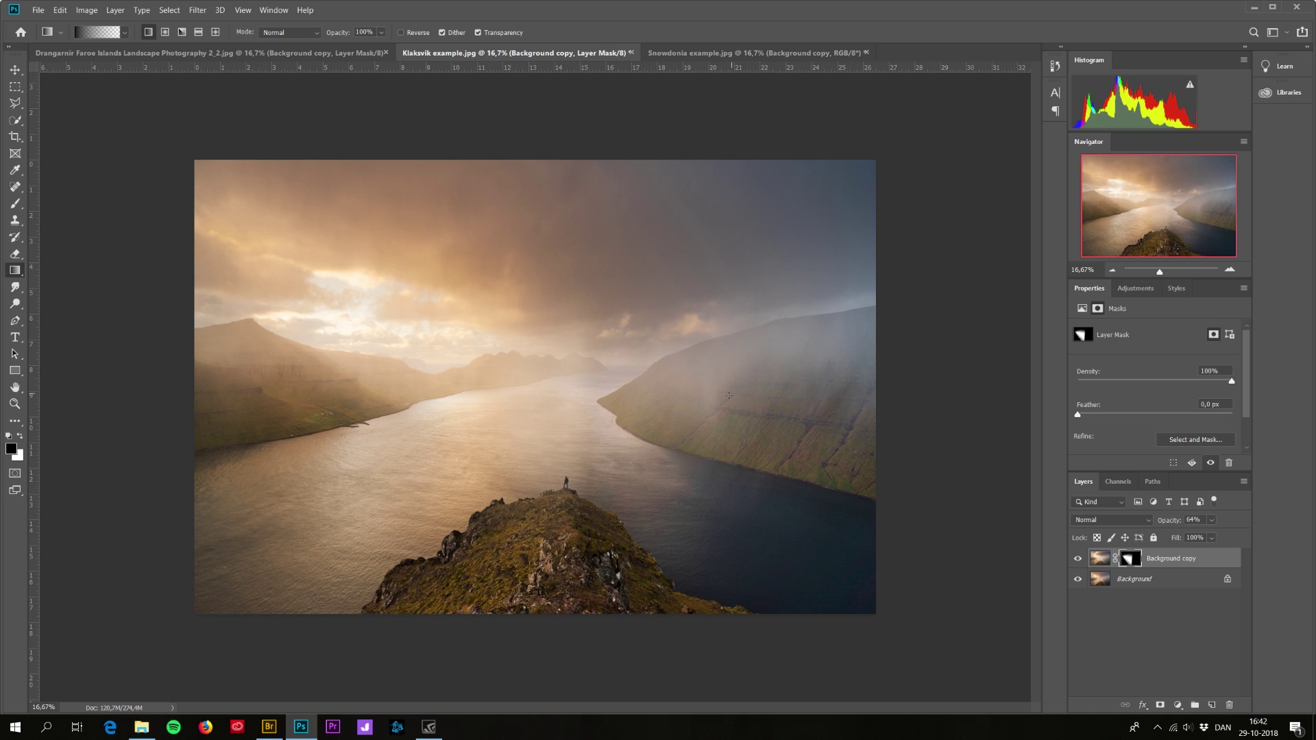
pyautogui.moveTo(587, 564); pyautogui.dragTo(788, 382)
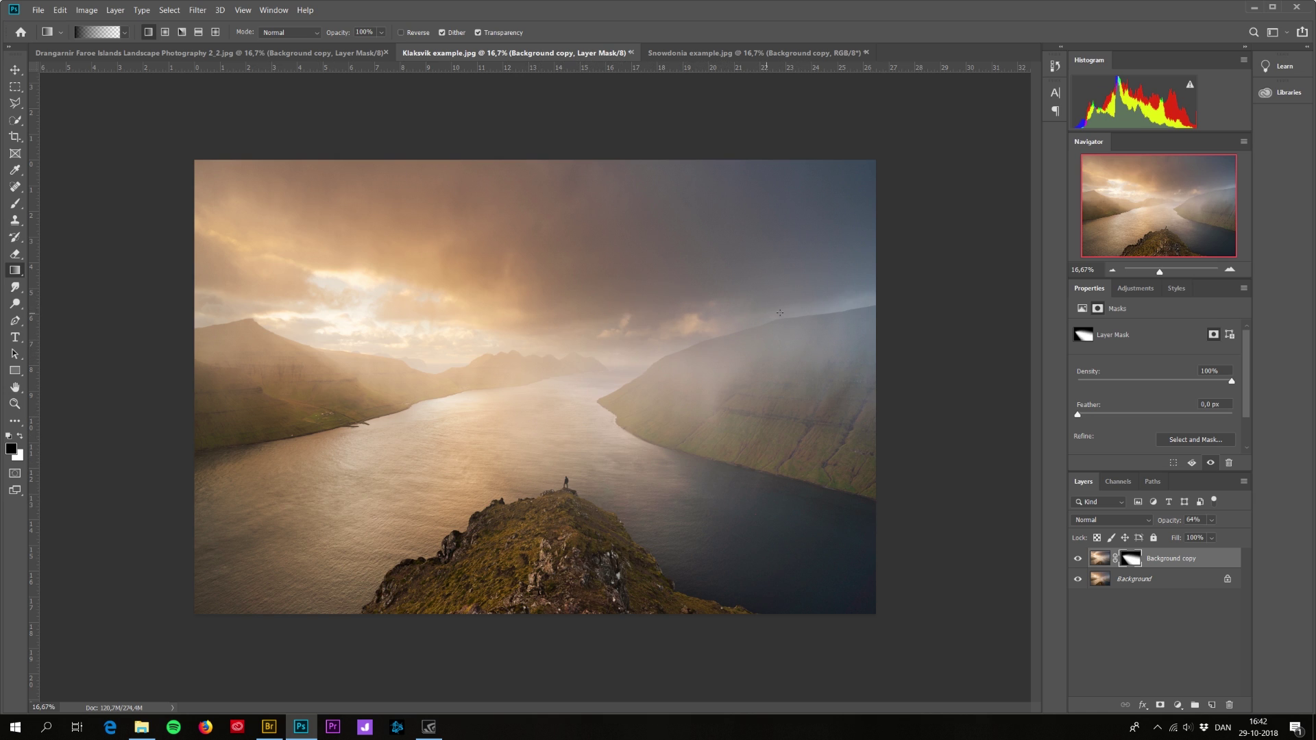
# Toggle the Background copy layer to compare the fjord with and without rays, then switch to Snowdonia example.jpg.
pyautogui.click(1078, 559)
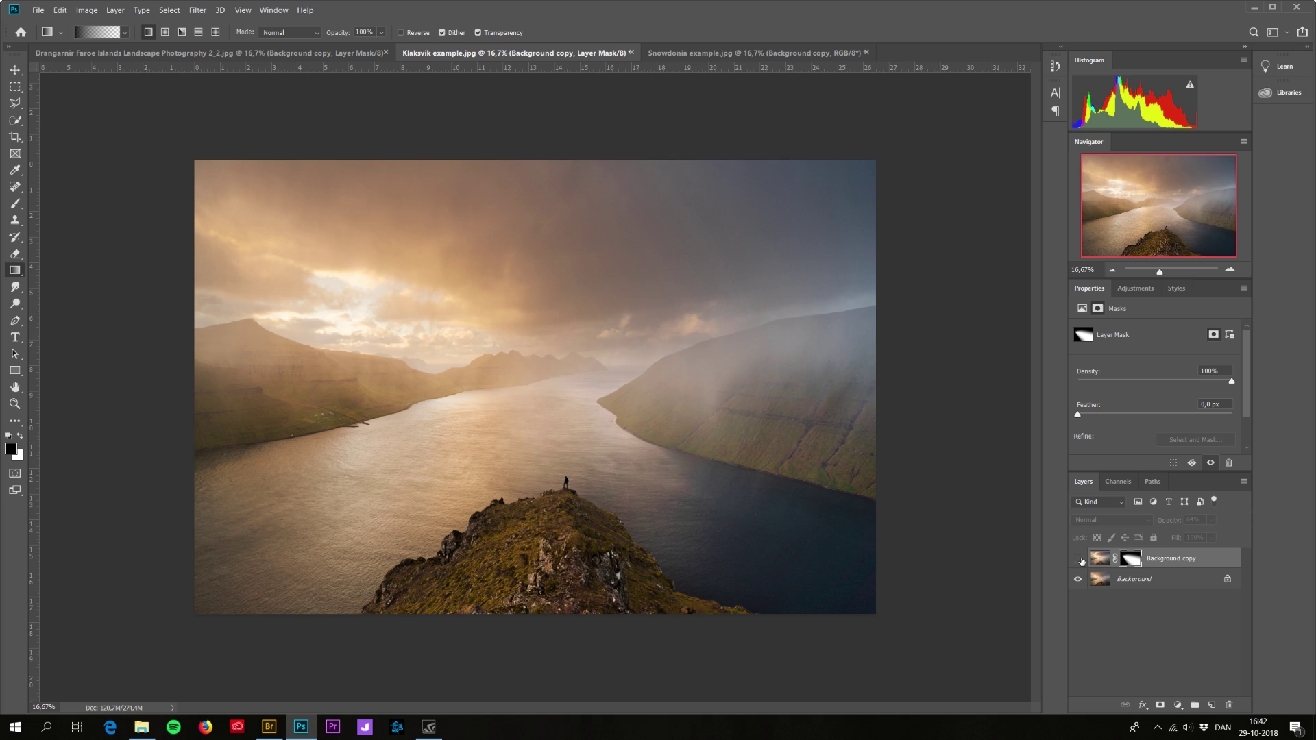
pyautogui.click(1078, 559)
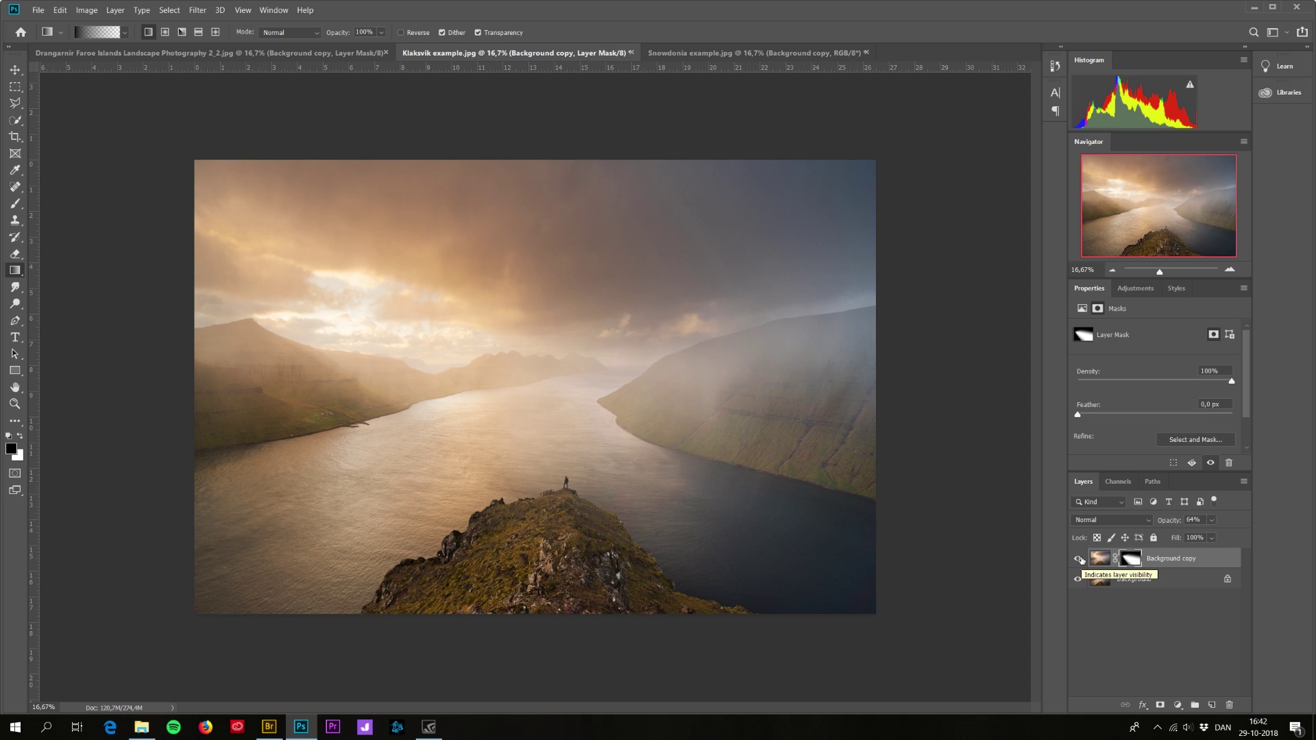
pyautogui.click(1079, 559)
pyautogui.click(1078, 559)
pyautogui.click(755, 53)
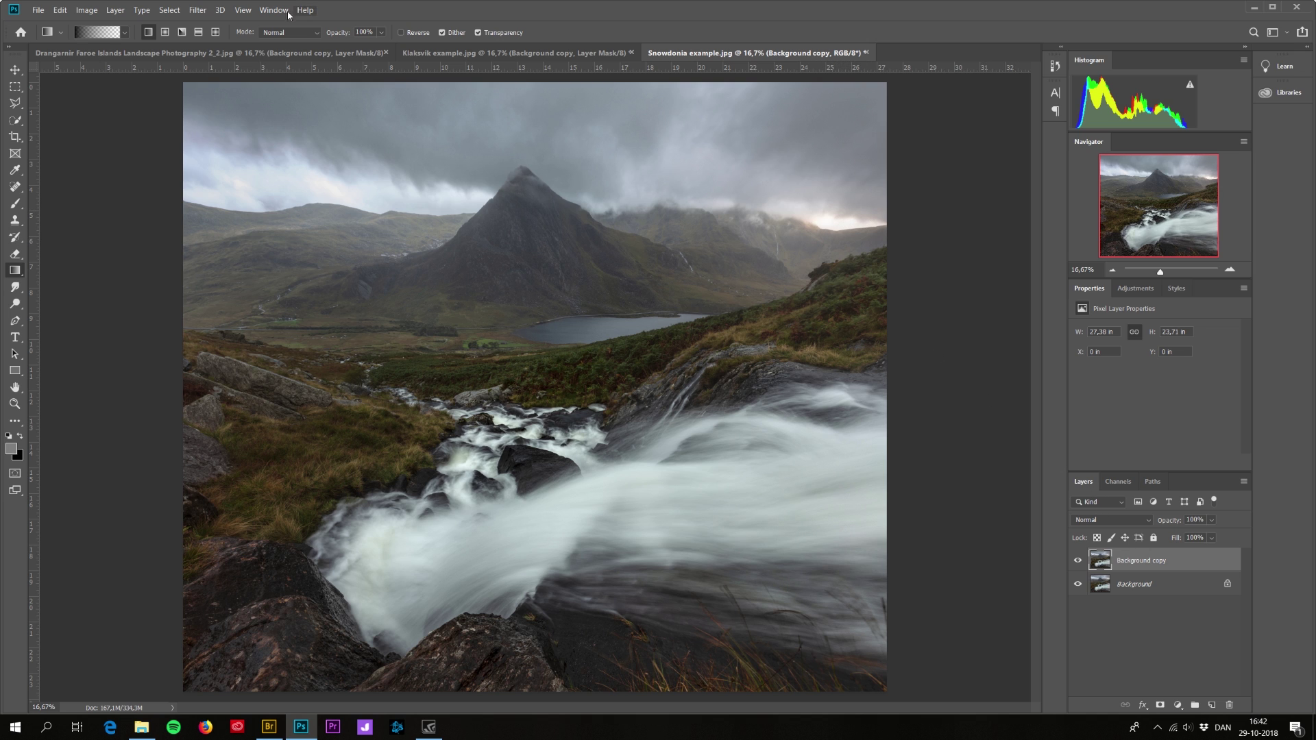
# Launch Luminar 2018 from the Filter menu on the Snowdonia layer and add the Sunrays filter.
pyautogui.click(201, 11)
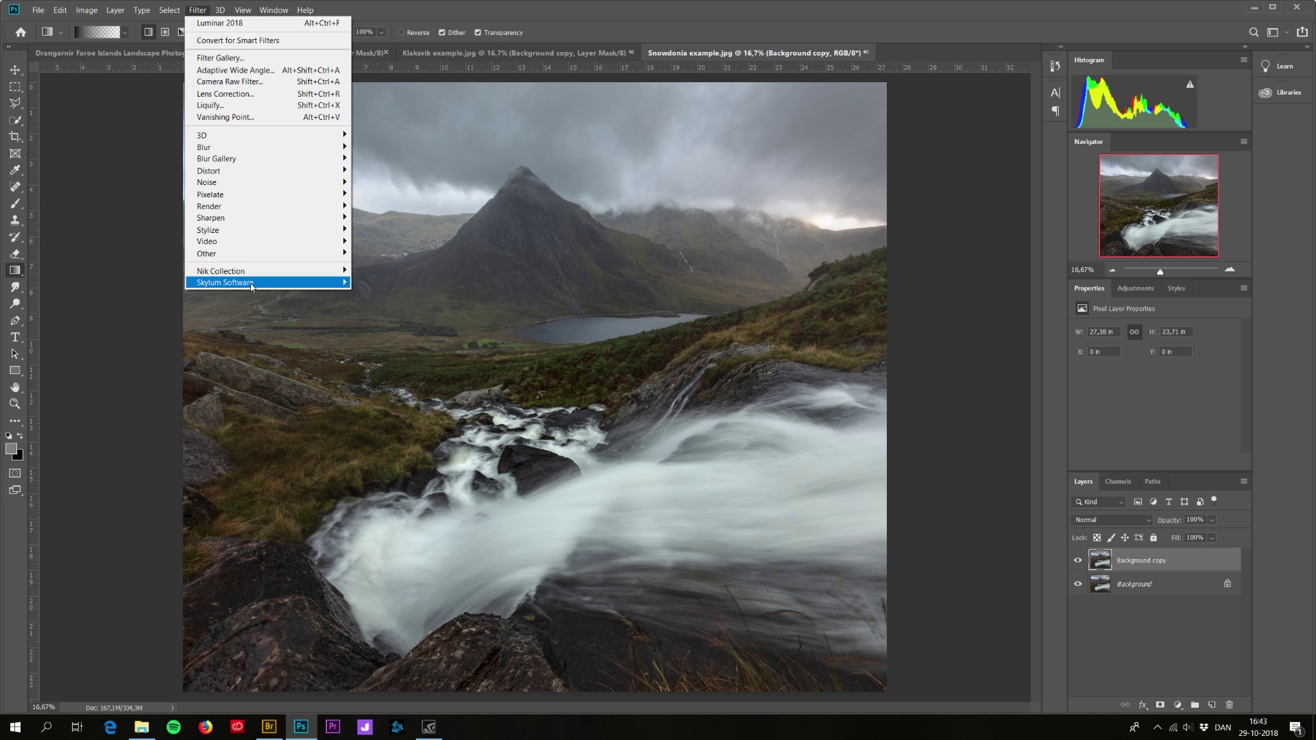
pyautogui.moveTo(250, 283)
pyautogui.click(381, 294)
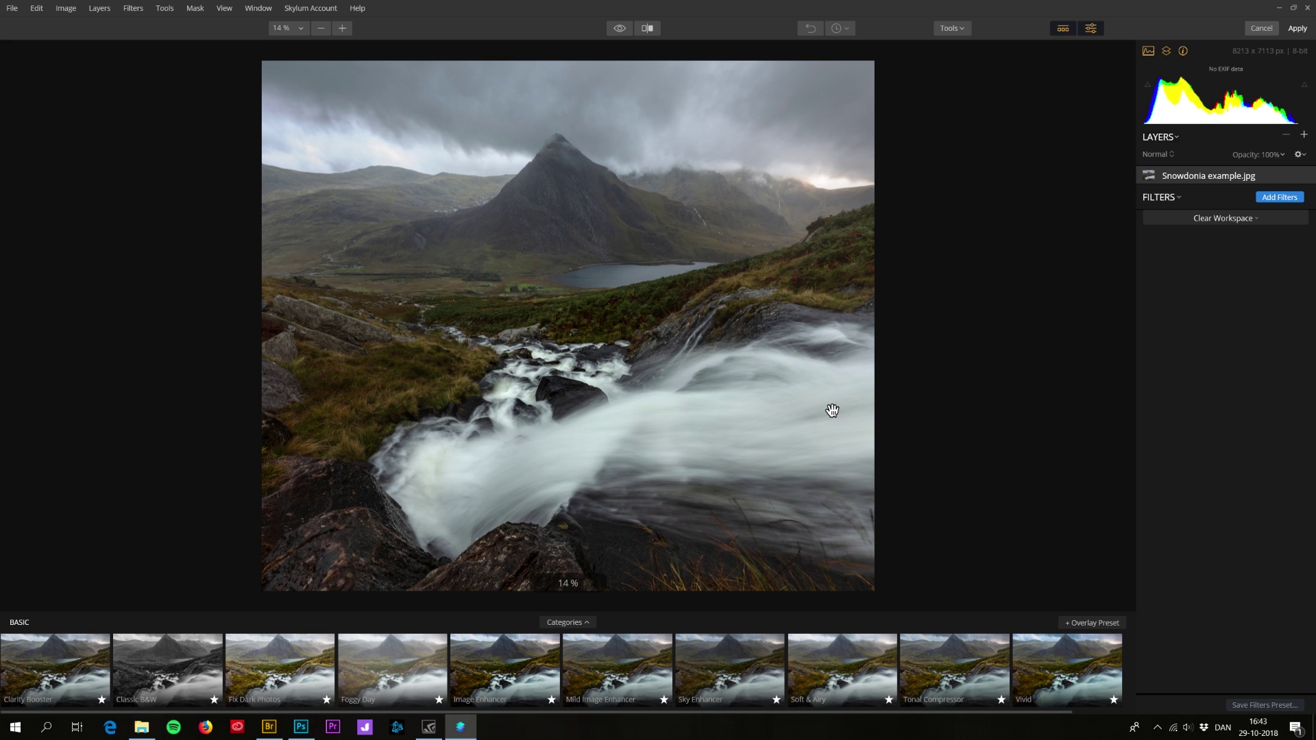
pyautogui.click(1280, 197)
pyautogui.click(1028, 532)
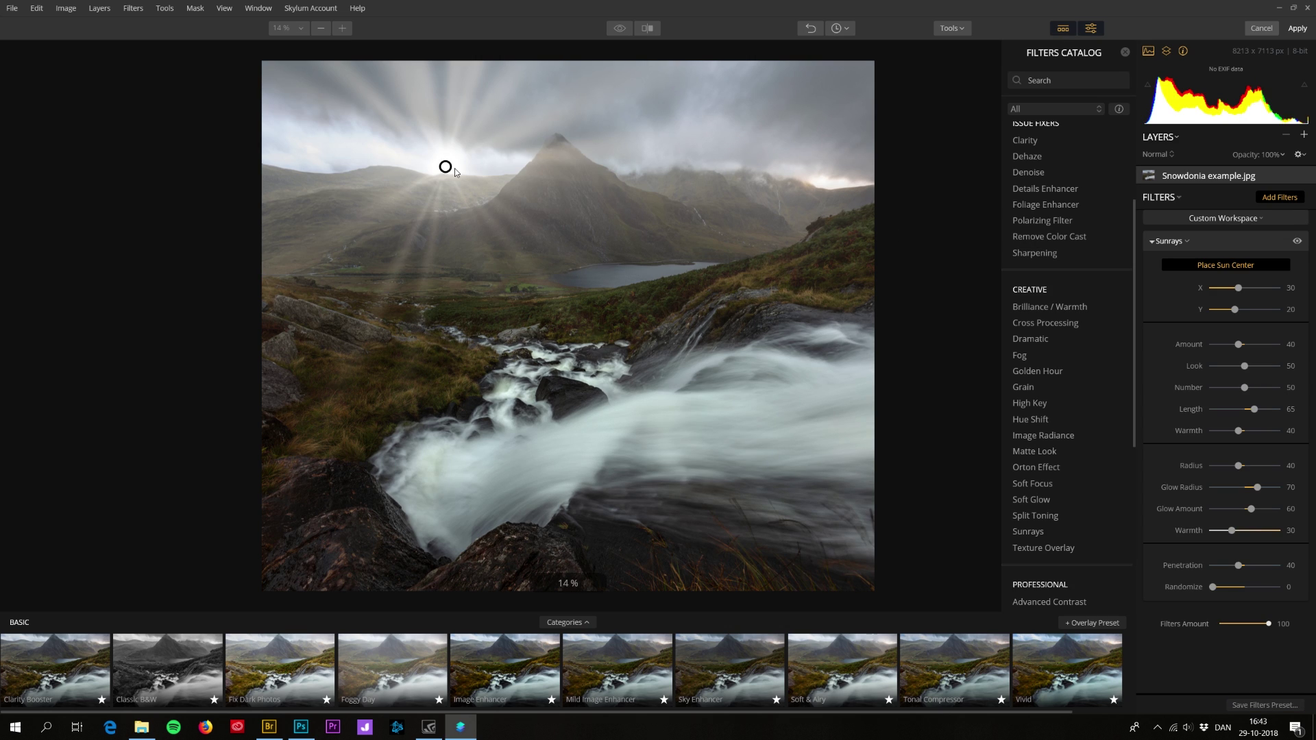
# Move the sun to the photo's right edge, set ray Length to 78, and apply.
pyautogui.moveTo(446, 167); pyautogui.dragTo(938, 167)
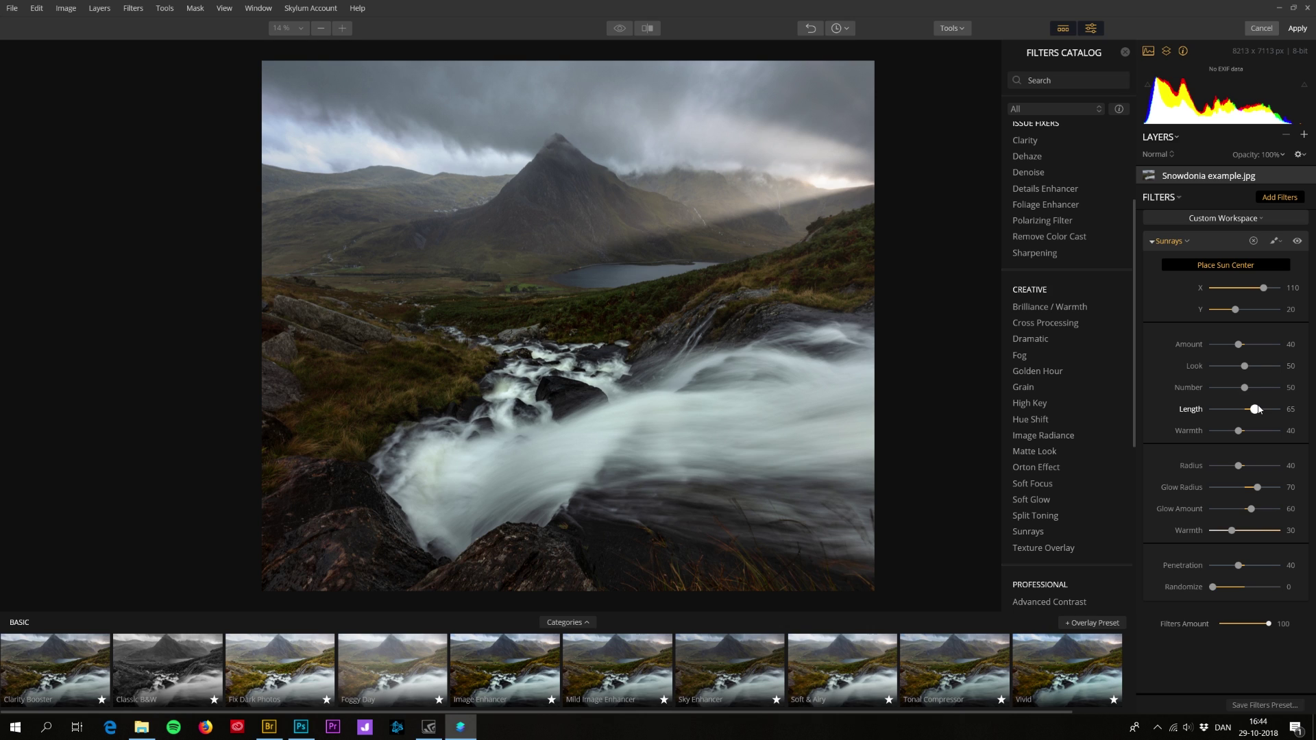
pyautogui.moveTo(1254, 409); pyautogui.dragTo(1267, 411)
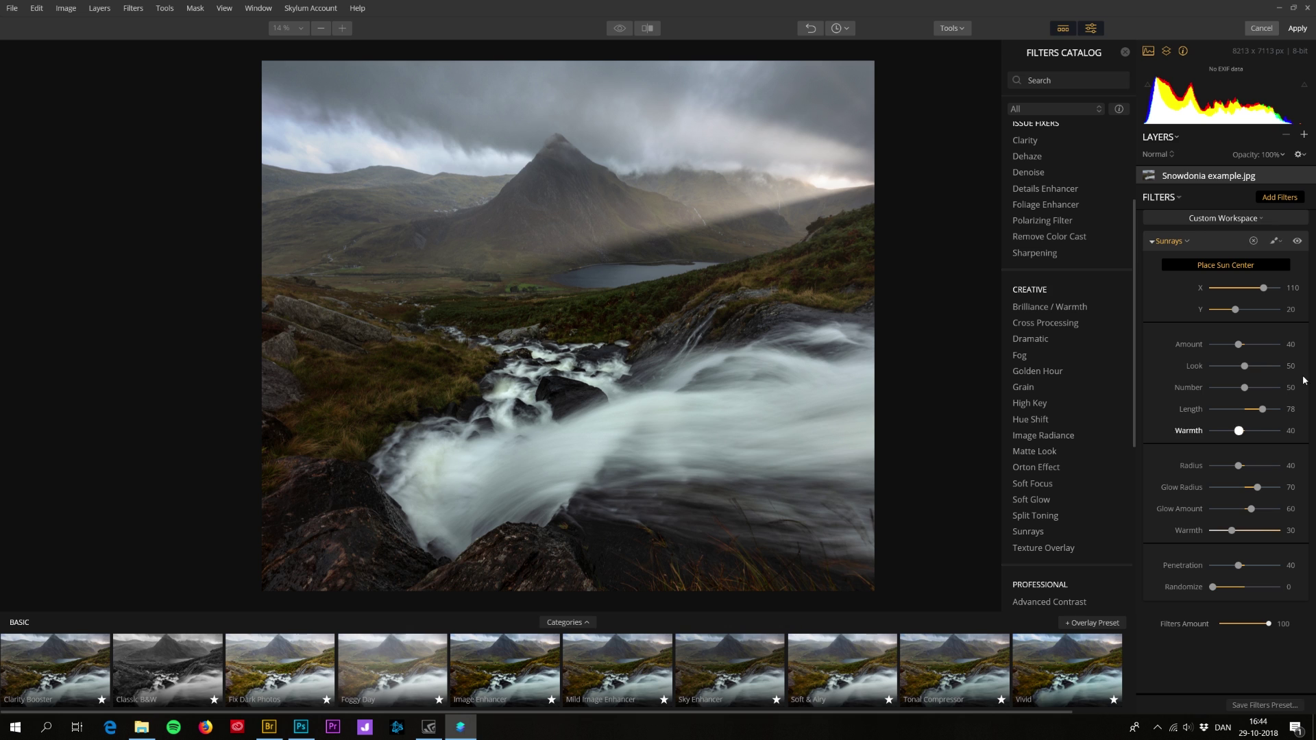
pyautogui.click(1298, 28)
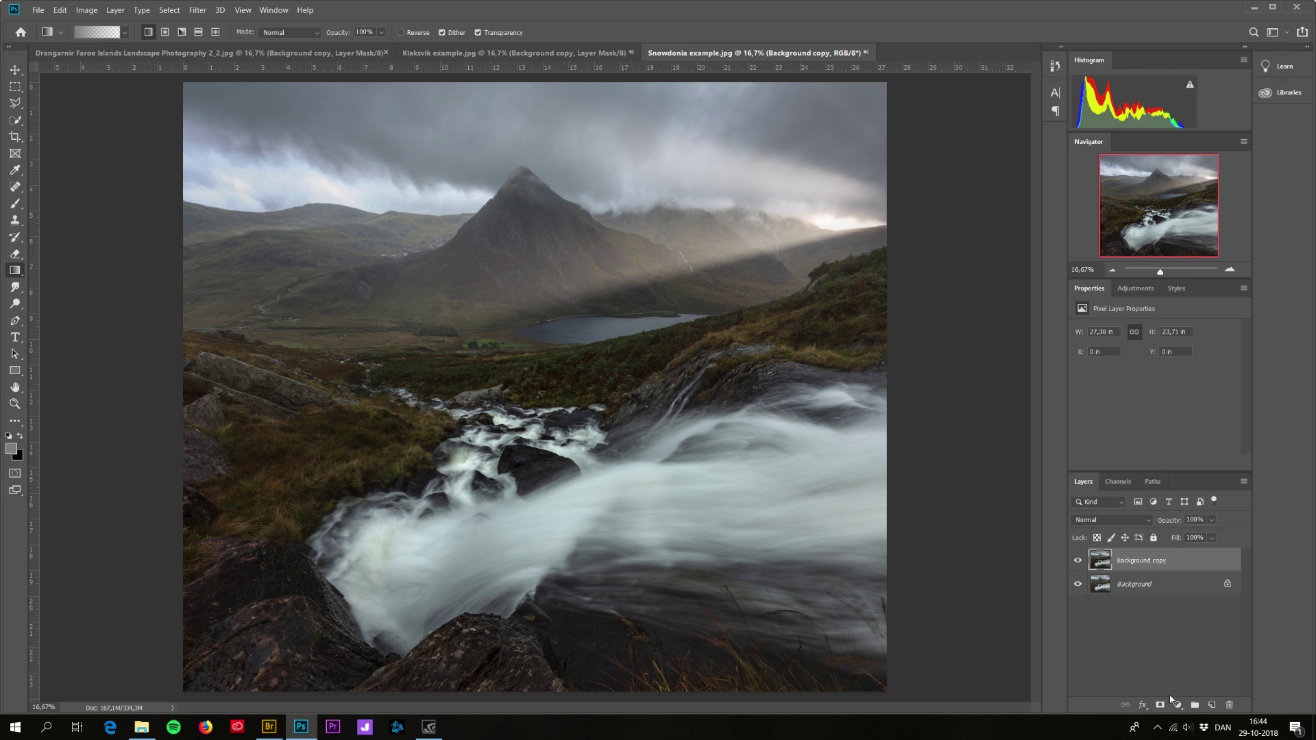
# Add a layer mask to the Snowdonia Background copy and draw gradients fading the rays from the upper sky.
pyautogui.click(1160, 705)
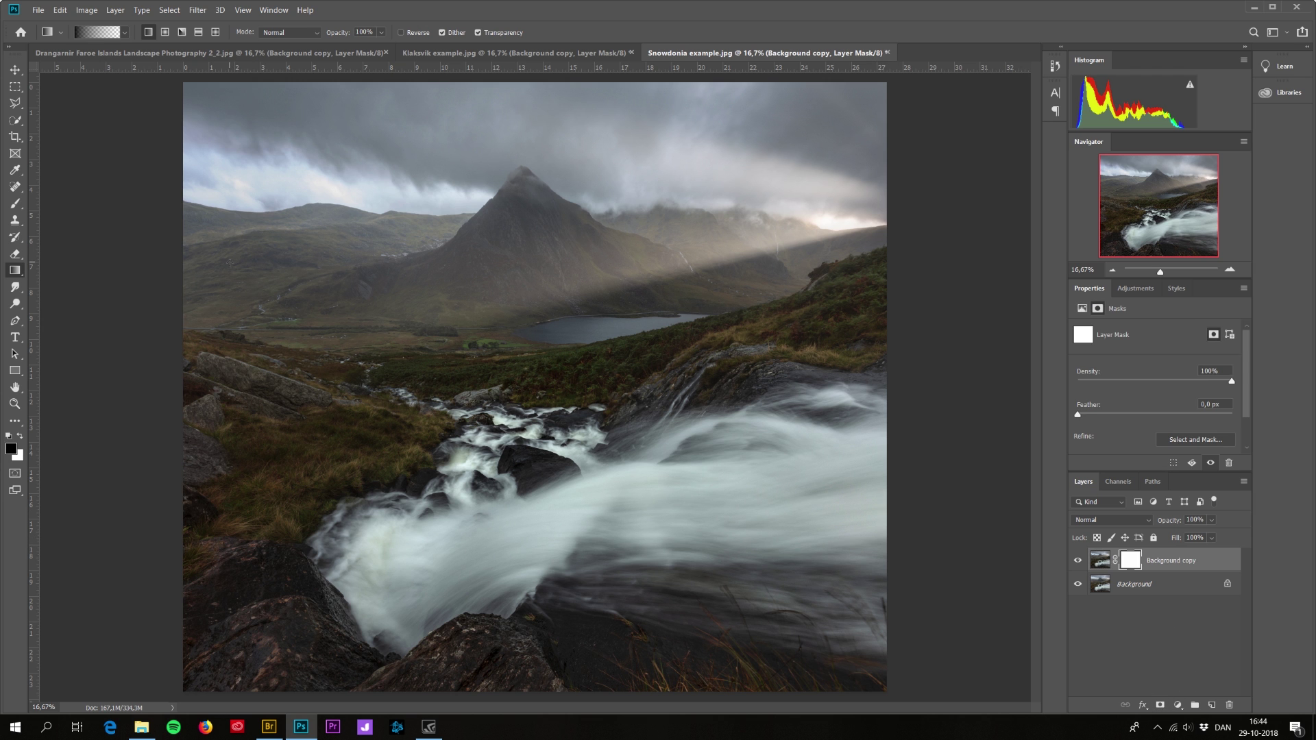
pyautogui.moveTo(652, 137); pyautogui.dragTo(664, 257)
pyautogui.moveTo(788, 154); pyautogui.dragTo(785, 218)
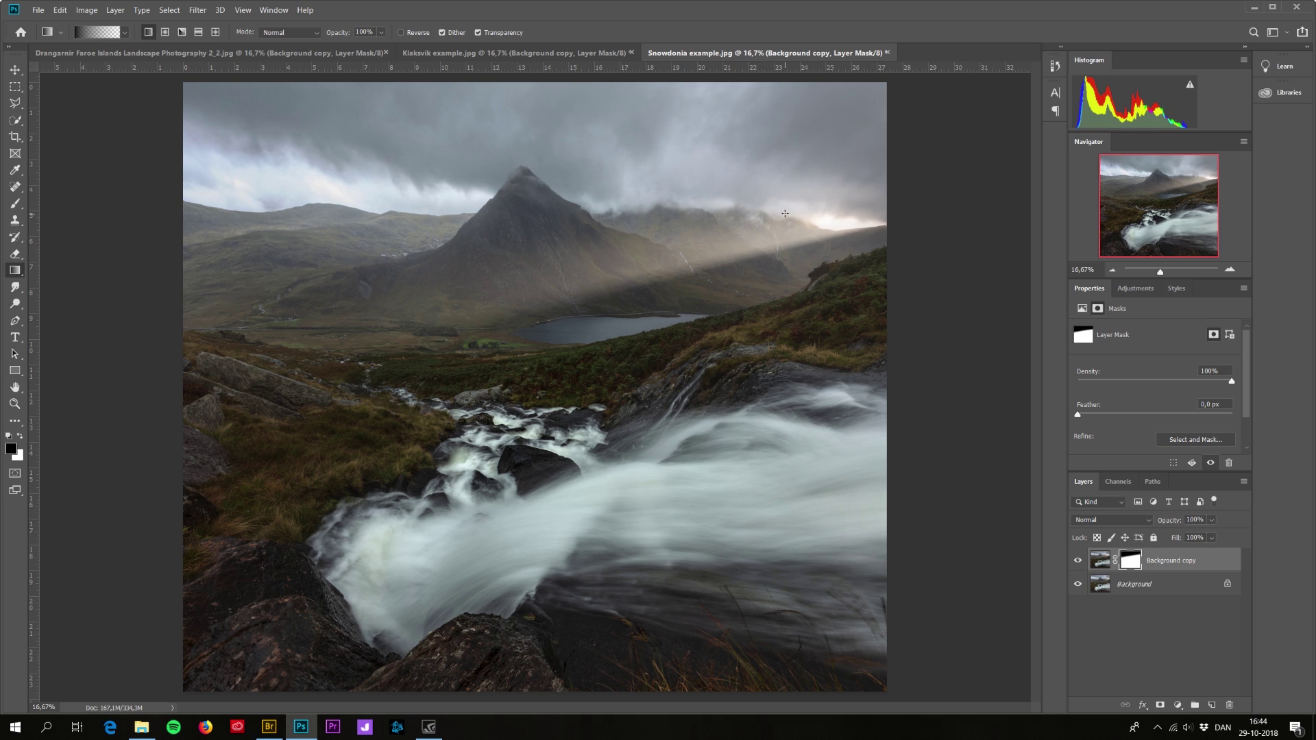
pyautogui.moveTo(764, 166); pyautogui.dragTo(766, 223)
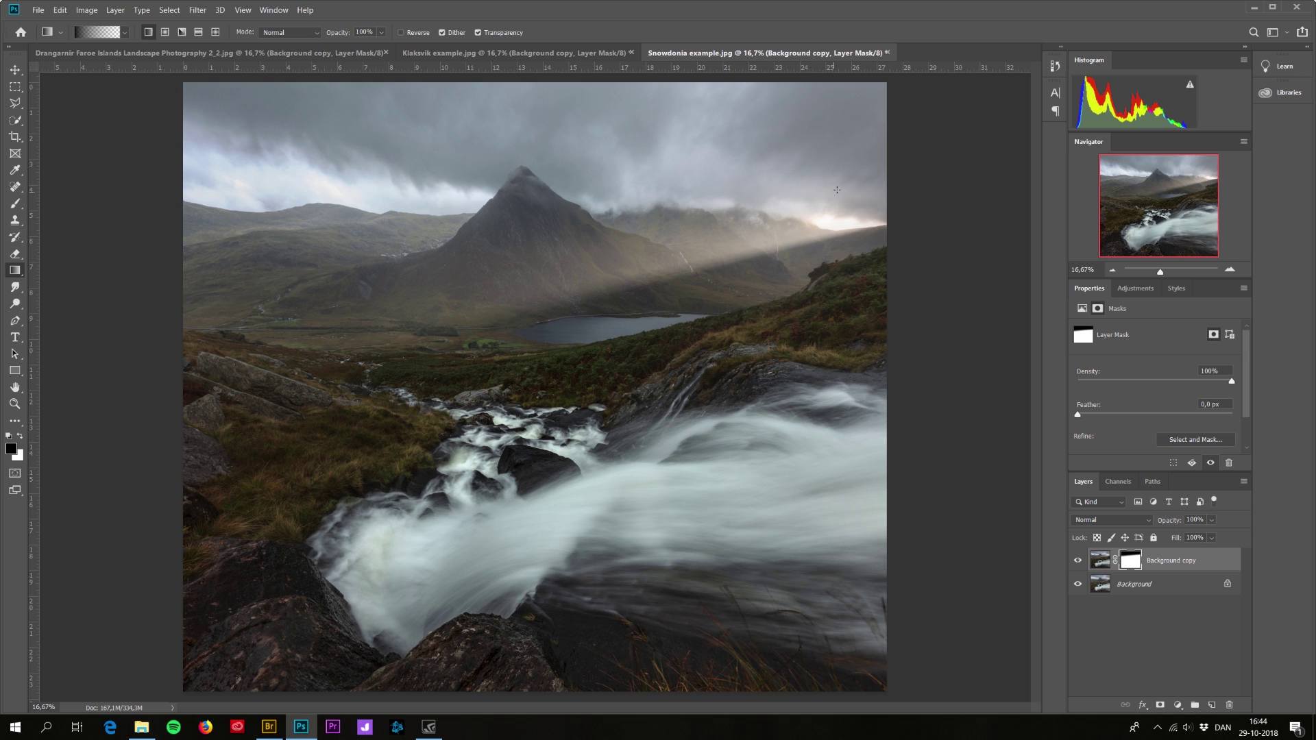
pyautogui.moveTo(837, 190); pyautogui.dragTo(839, 216)
pyautogui.click(1078, 560)
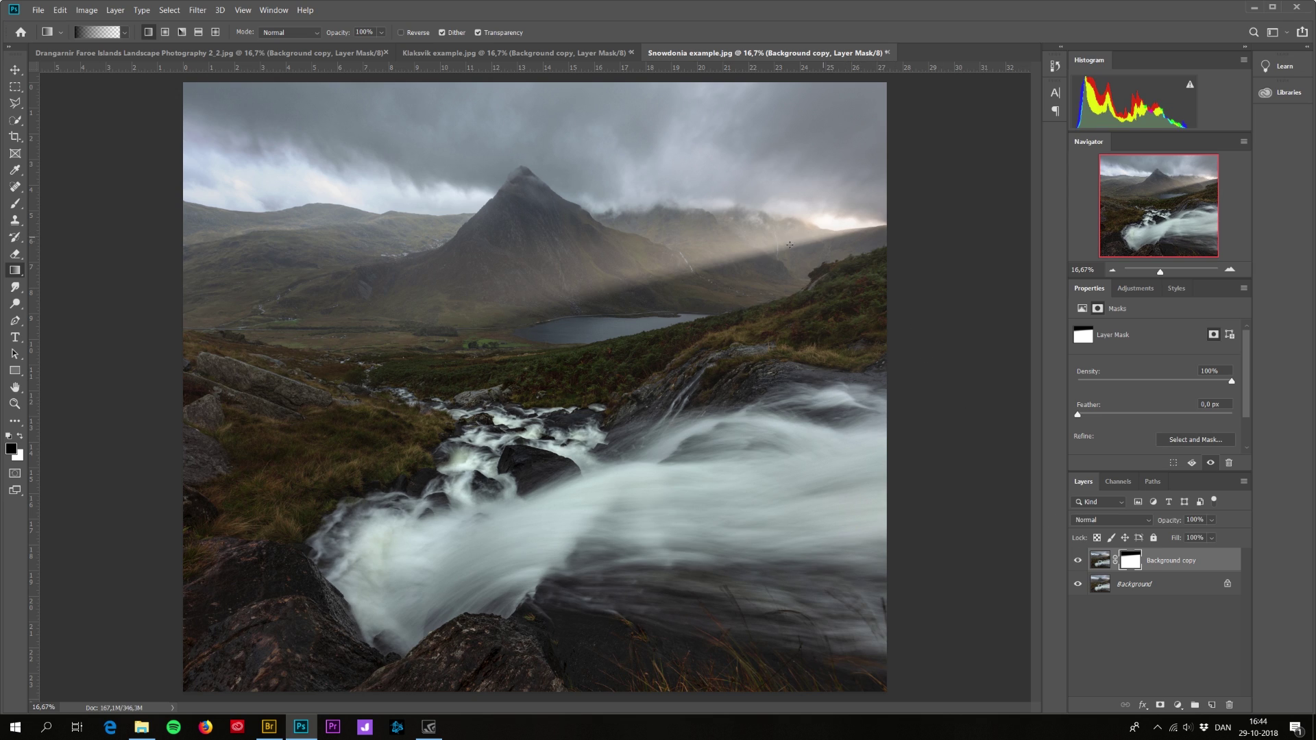